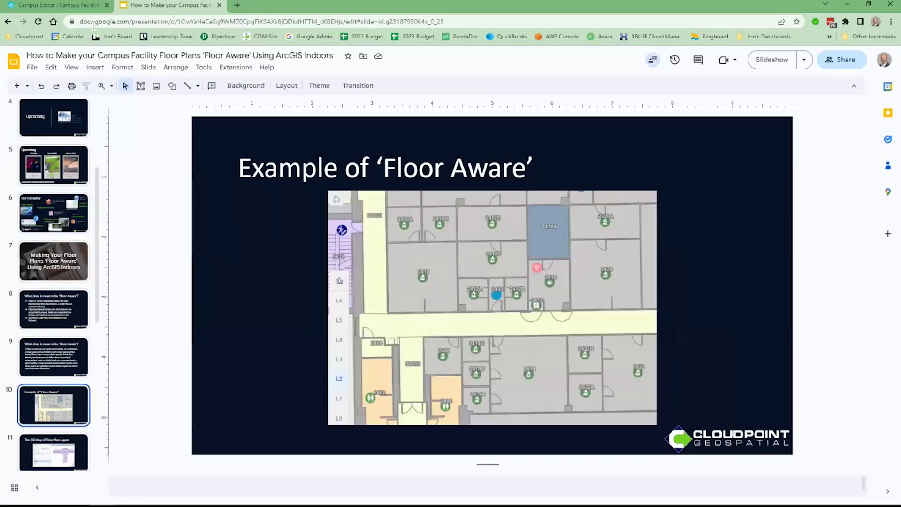
- In the Campus Editor portal, pan the floor plan, browse the building list, then pick levels L1 and L2
click(74, 5)
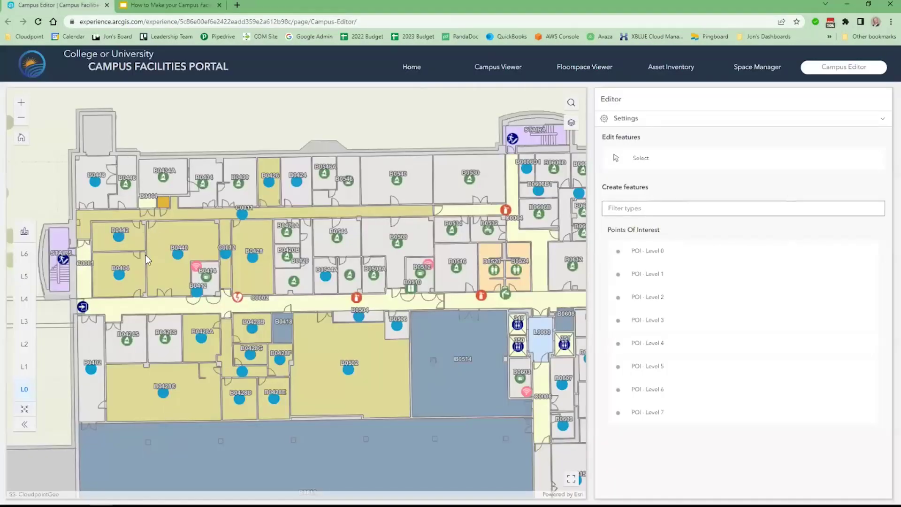
drag(145, 254, 176, 247)
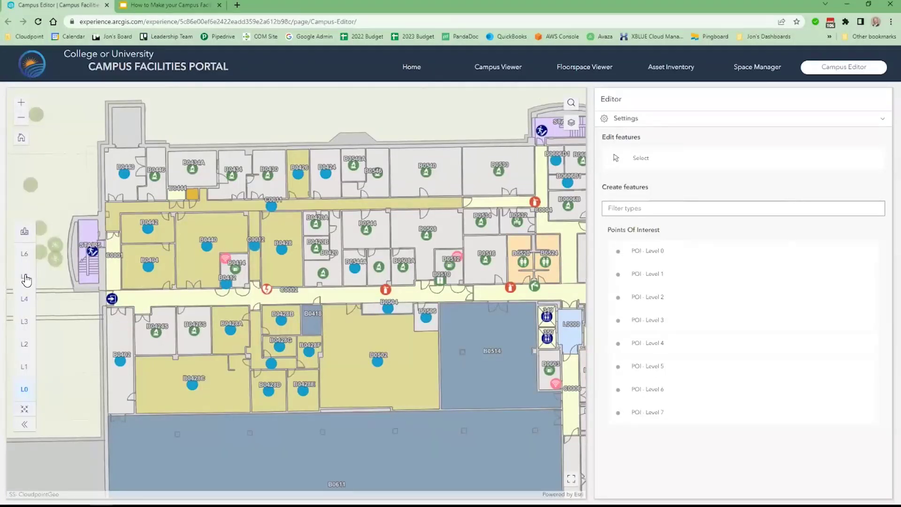
click(25, 236)
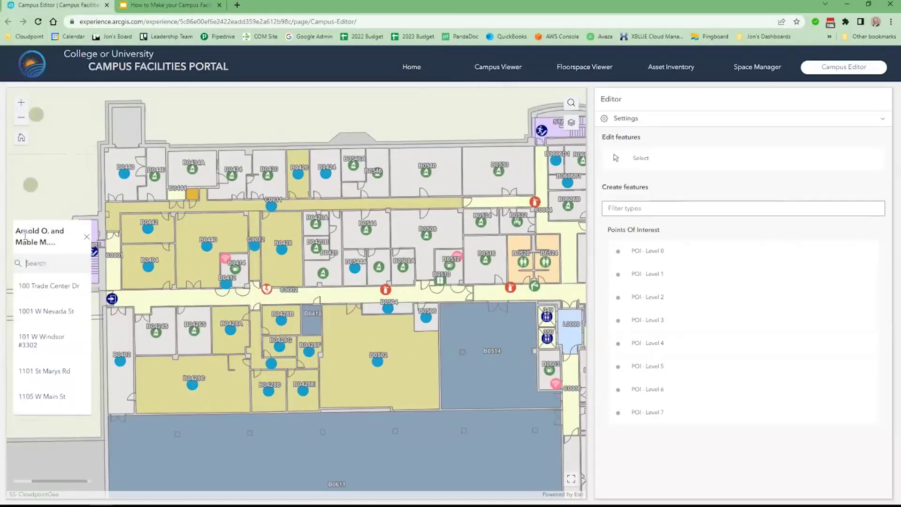
click(87, 237)
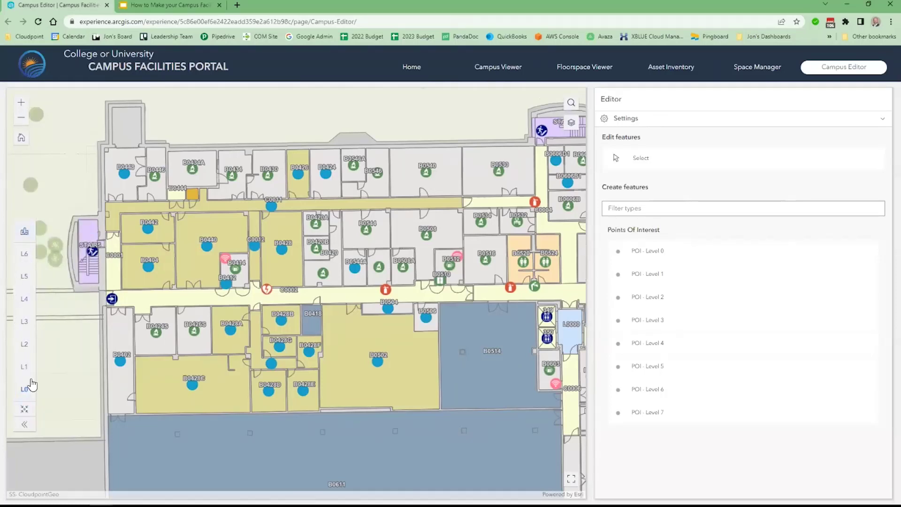
scroll(173, 242, up, 1)
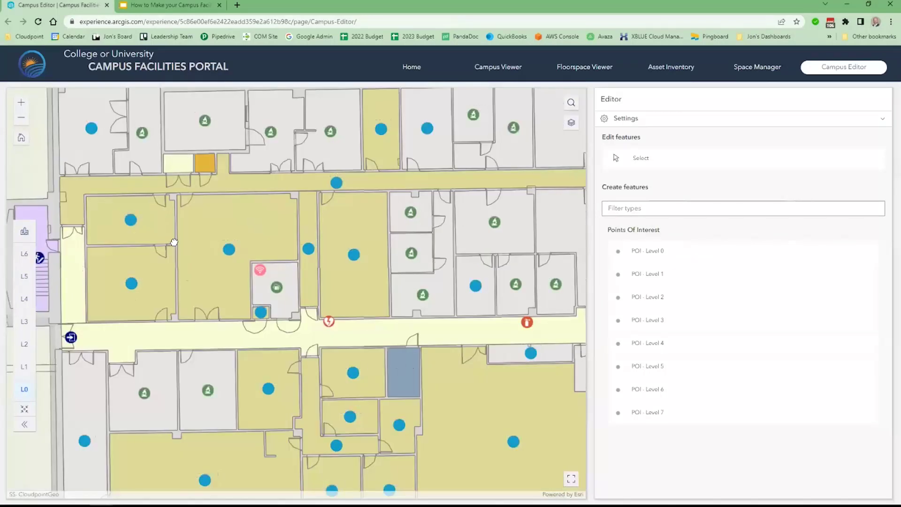
click(24, 369)
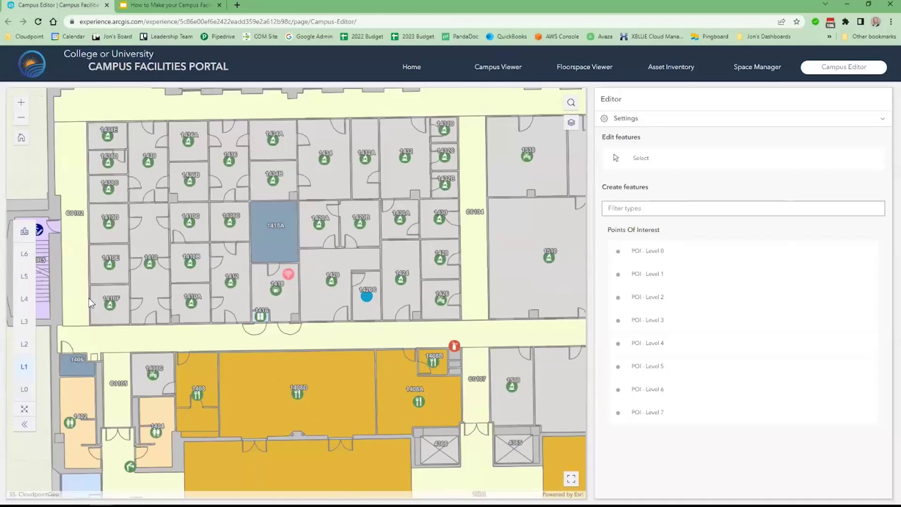
click(26, 345)
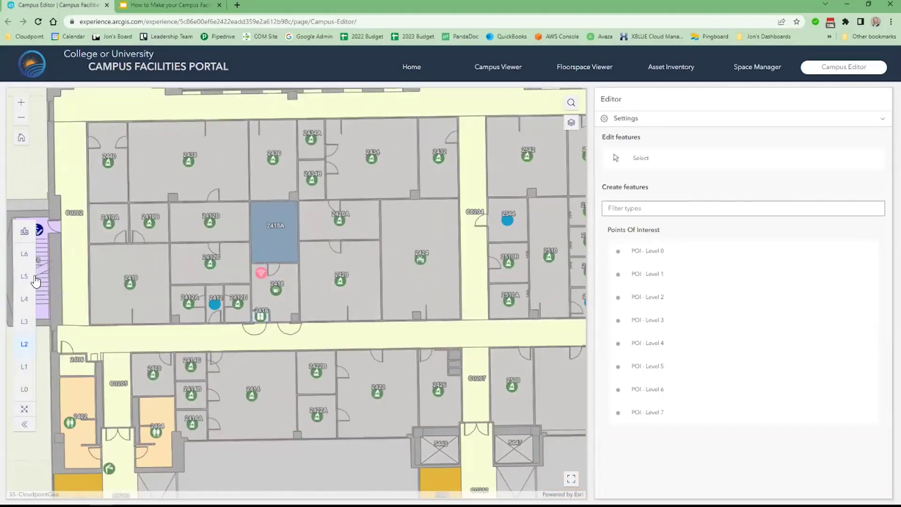
click(211, 263)
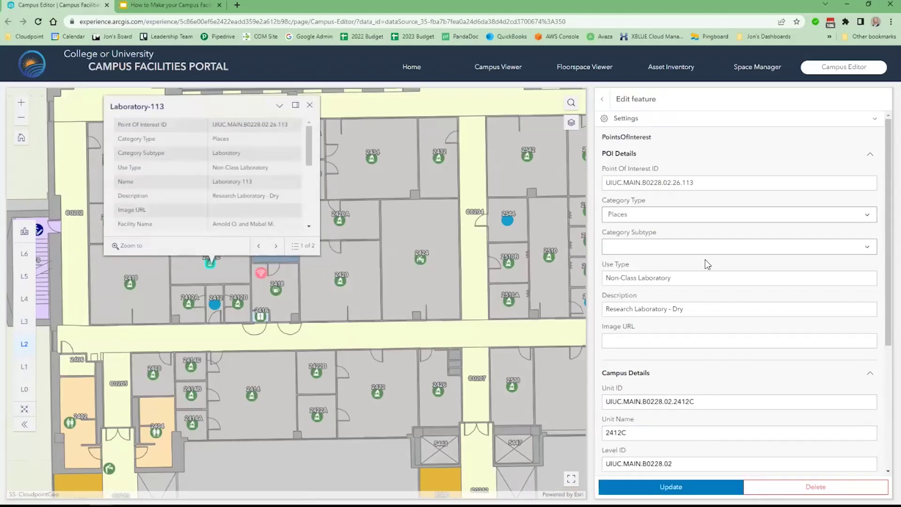
scroll(705, 260, down, 3)
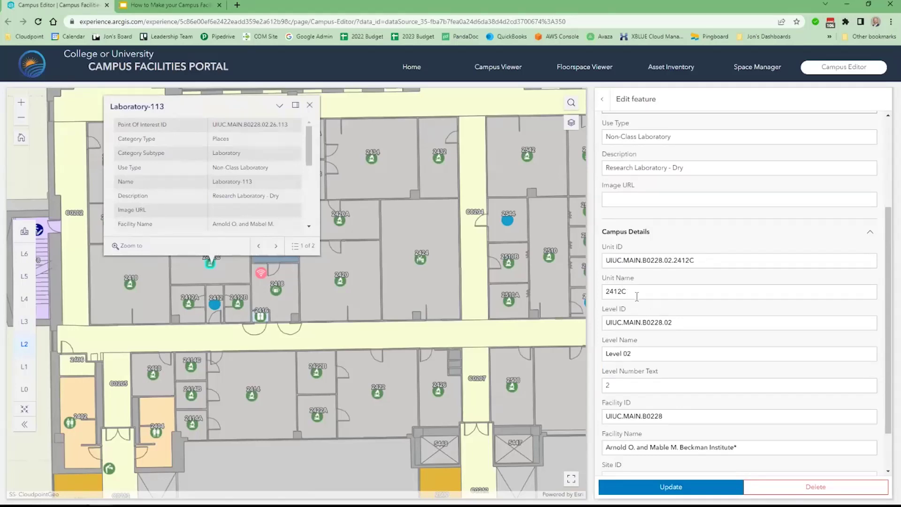
scroll(637, 337, down, 2)
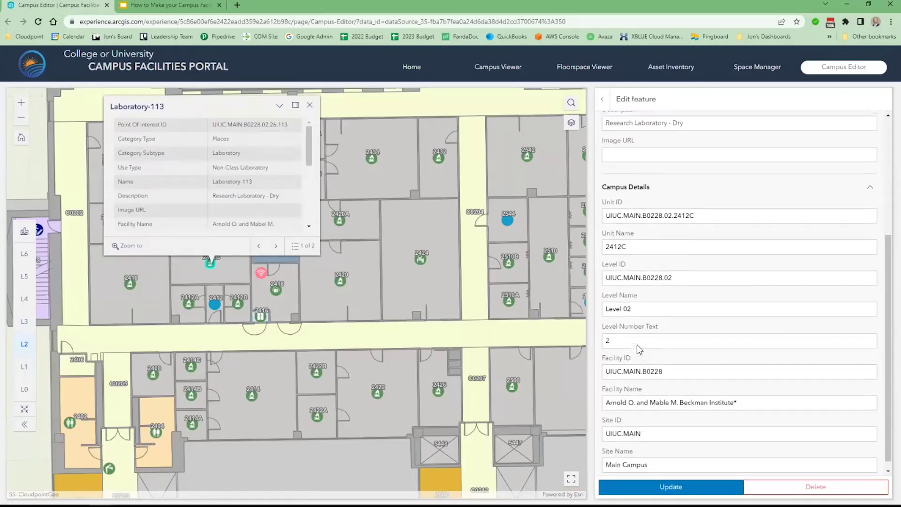
scroll(638, 347, up, 4)
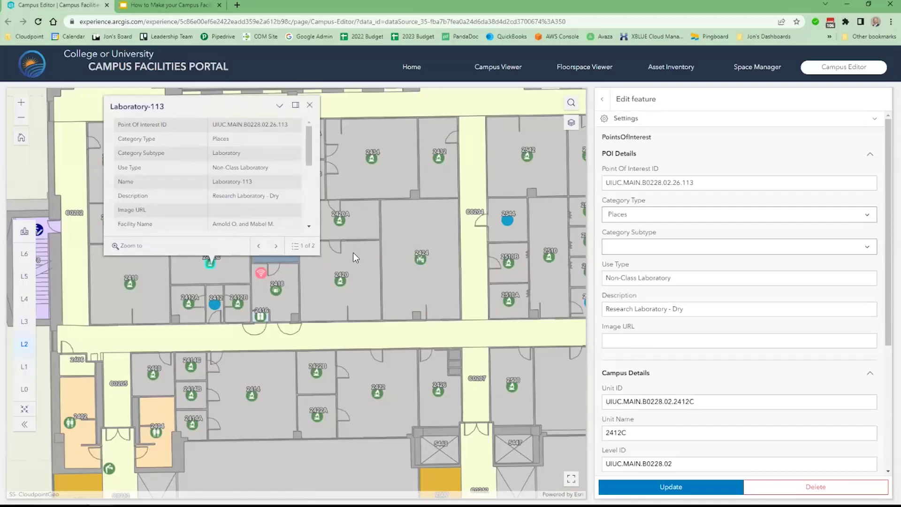
- Close the point of interest and step the Field Maps floor selector through levels 1, 2, 3 and 4
click(311, 108)
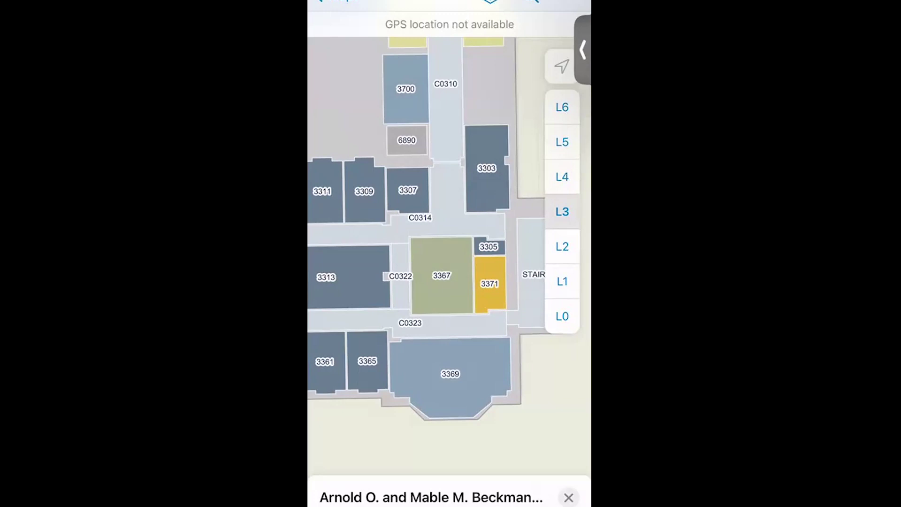
click(562, 281)
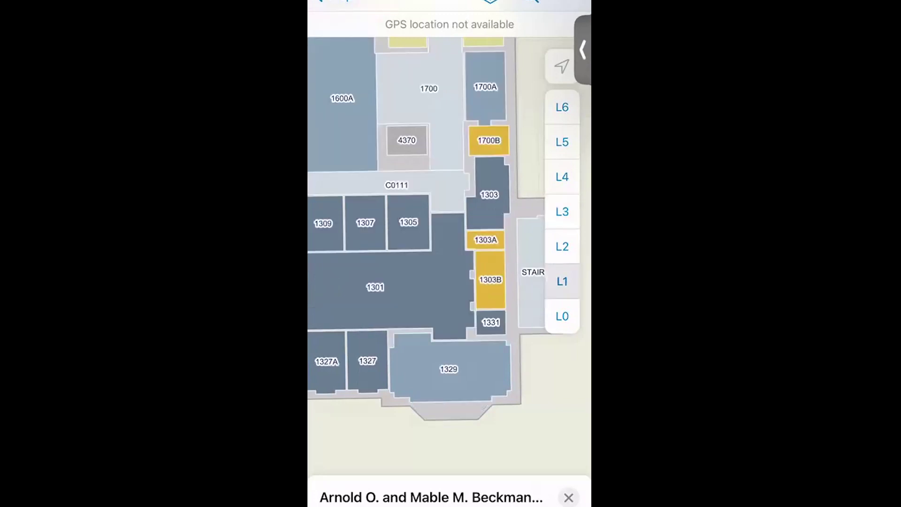
click(563, 246)
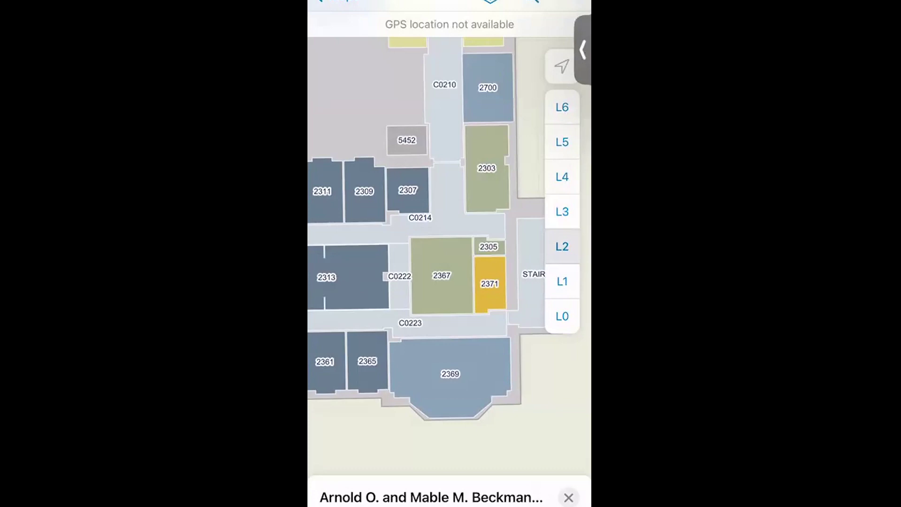
click(562, 211)
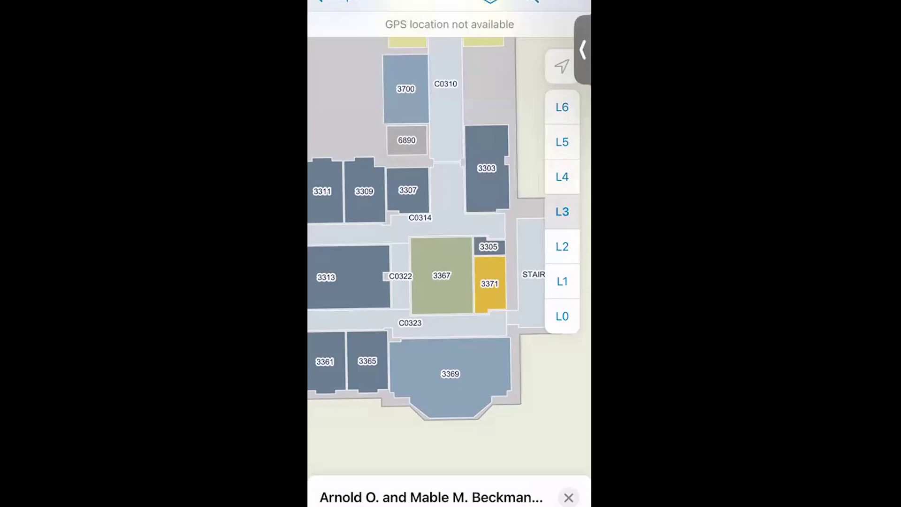
click(562, 177)
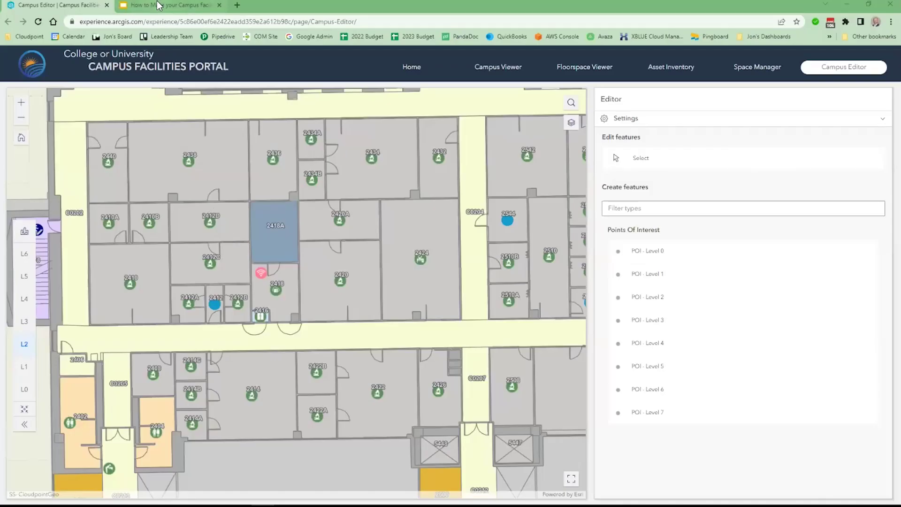
- Return to the slide deck, start the full-screen slideshow and advance one slide
click(158, 5)
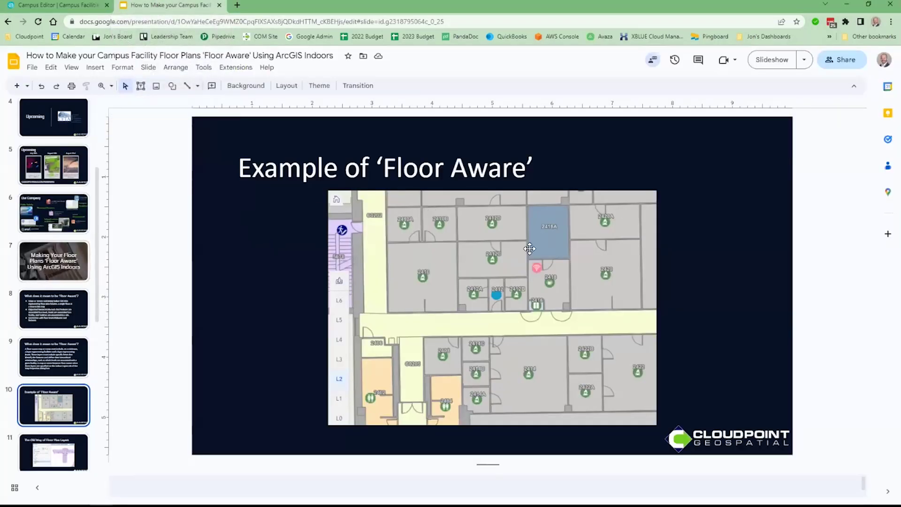
click(772, 59)
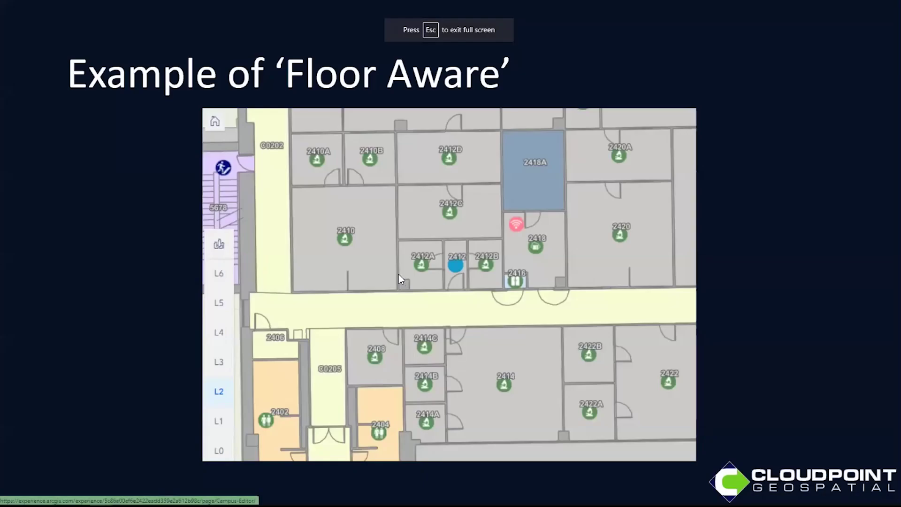
click(345, 285)
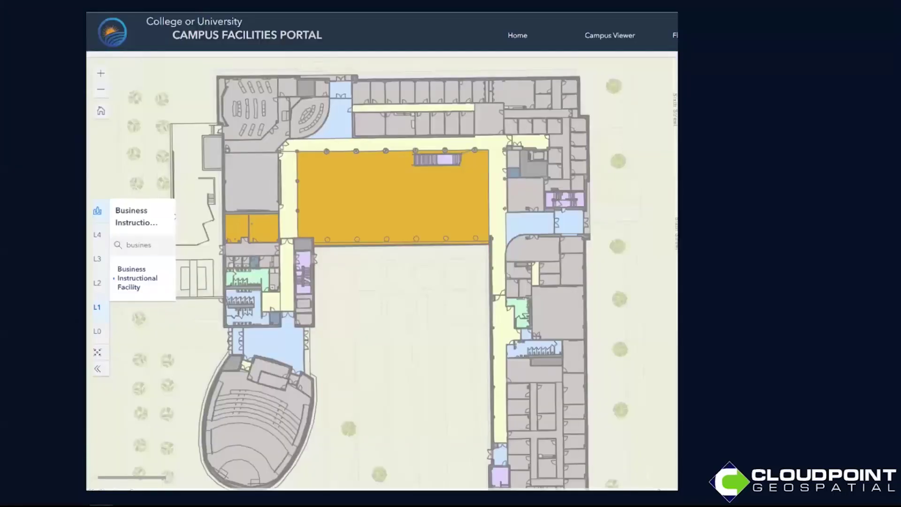
- Exit the full-screen slideshow, leaving the editor on slide 16
key(Escape)
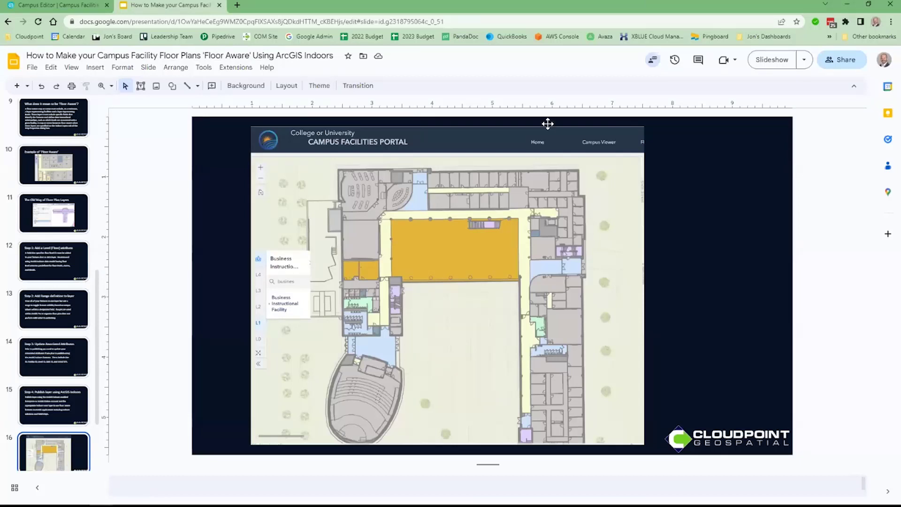
- Open the 'ArcGIS Indoors Floor aware- Old Way' map in ArcGIS Pro and close its attribute table
click(239, 496)
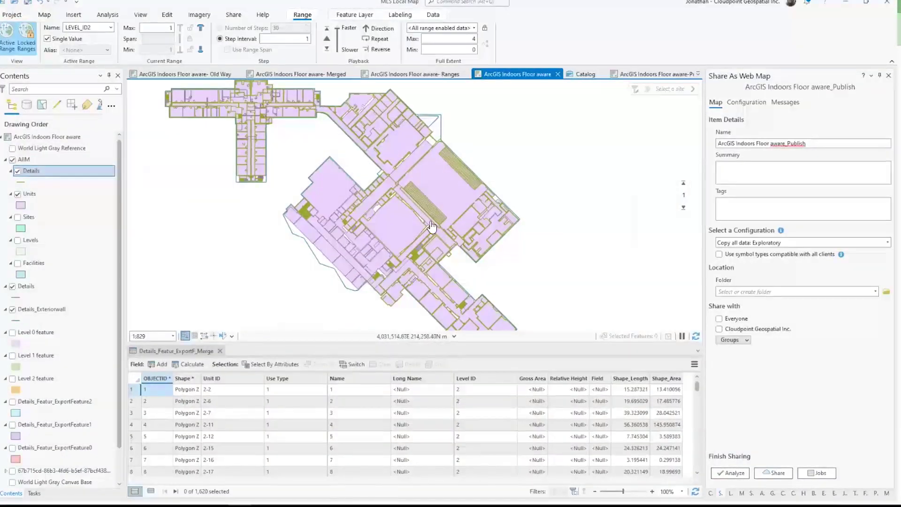
click(183, 73)
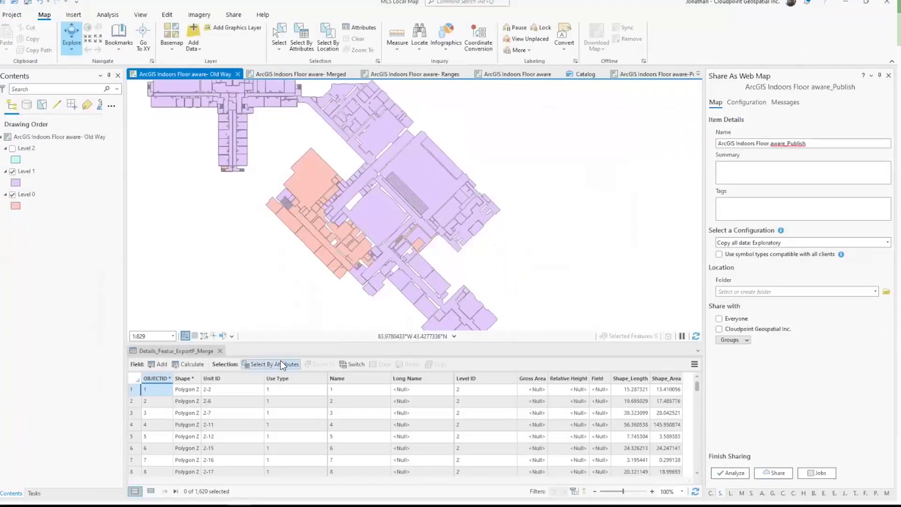
click(220, 351)
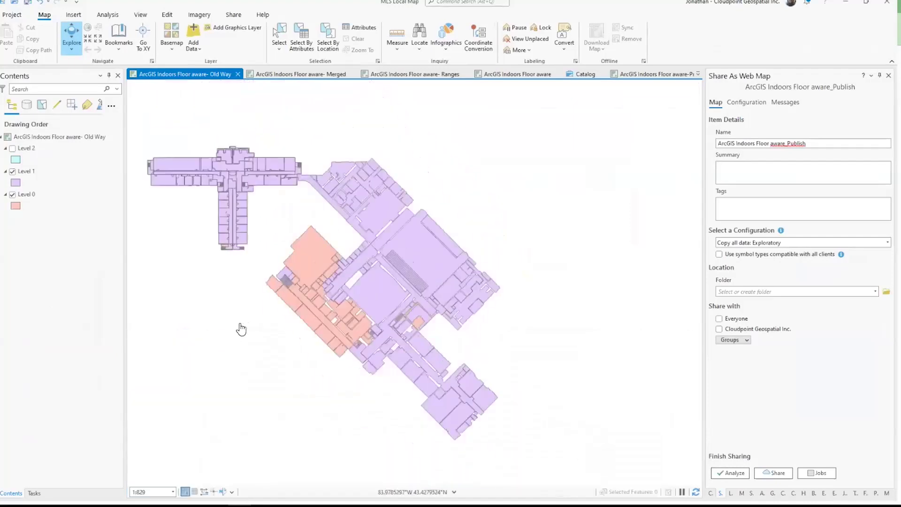
drag(258, 318, 274, 323)
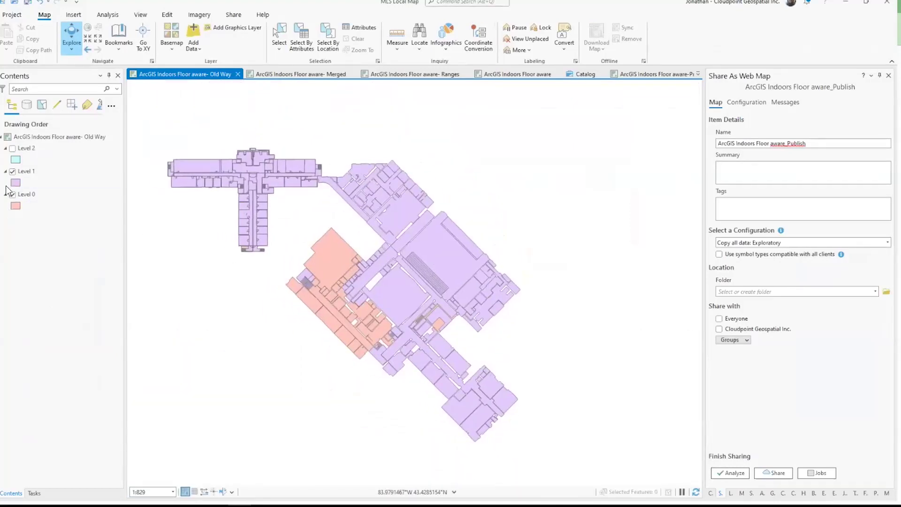
- Turn on the Level 1 and Level 2 floor layers and open the Analysis Tools pane
click(12, 173)
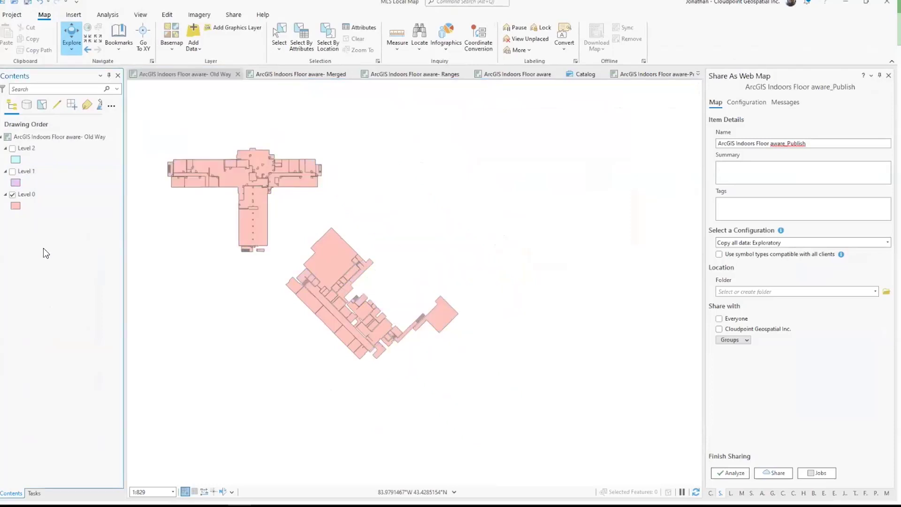
click(13, 170)
click(13, 149)
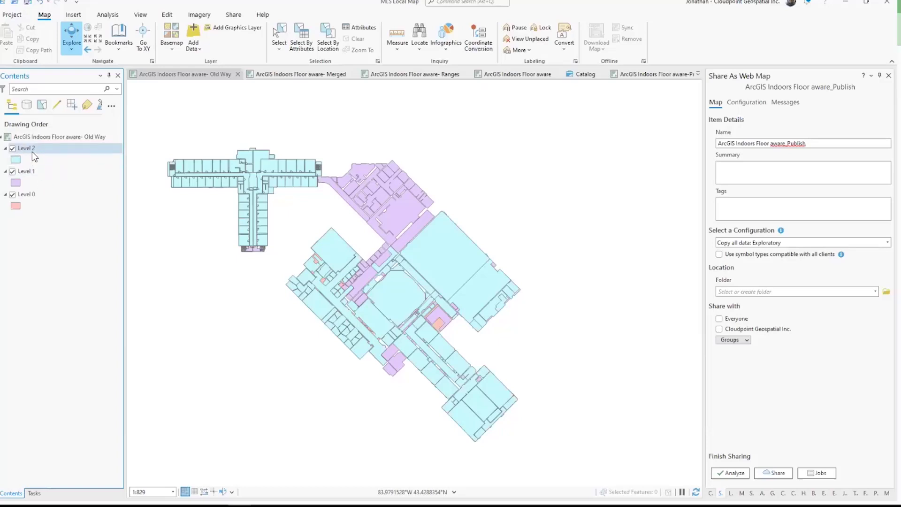
click(108, 14)
click(103, 28)
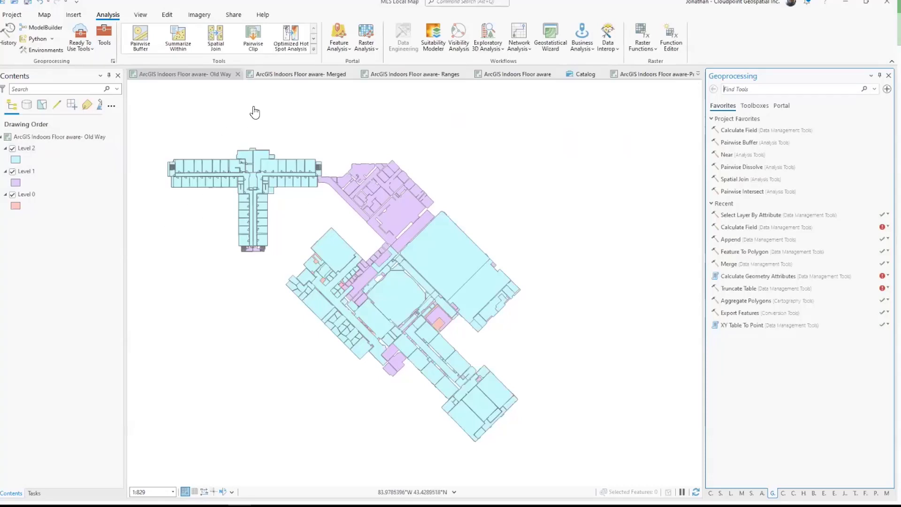
- Open the Merged floor-aware map and bring up the Details_Featur_ExportF_Merge layer's context menu
click(280, 76)
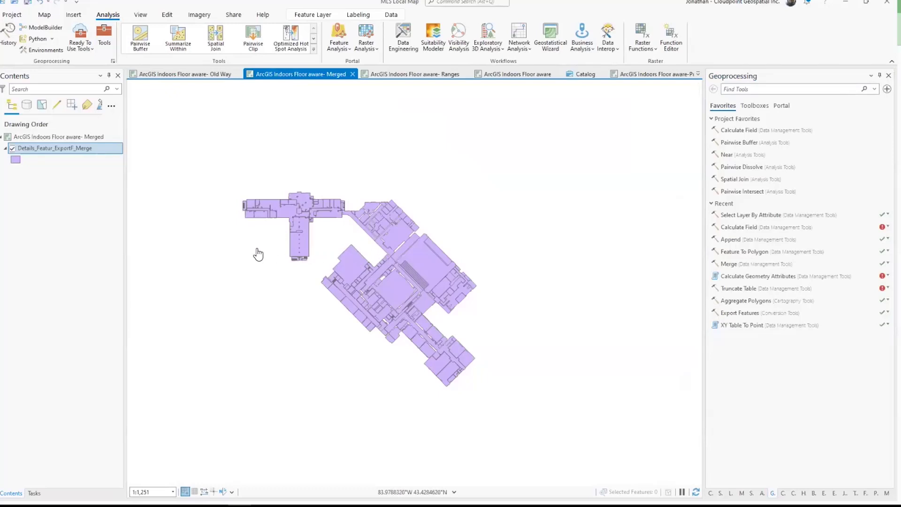
right_click(56, 150)
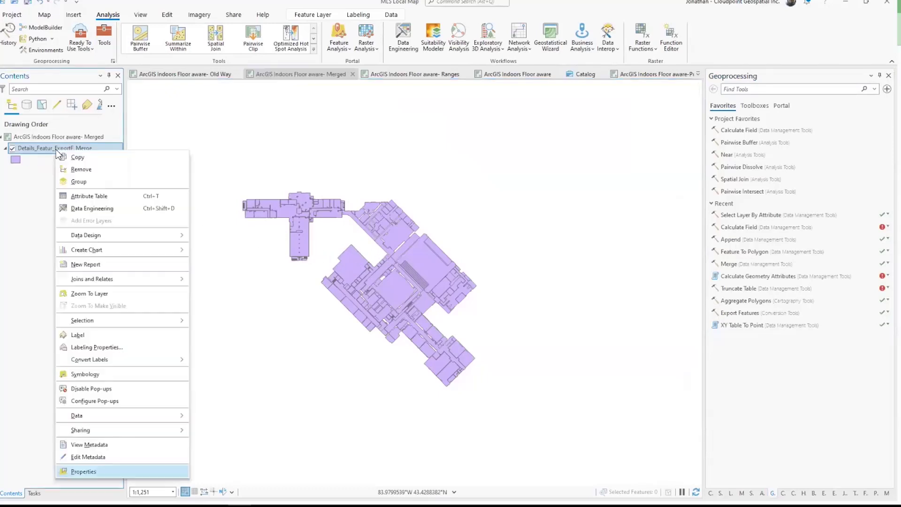
click(82, 196)
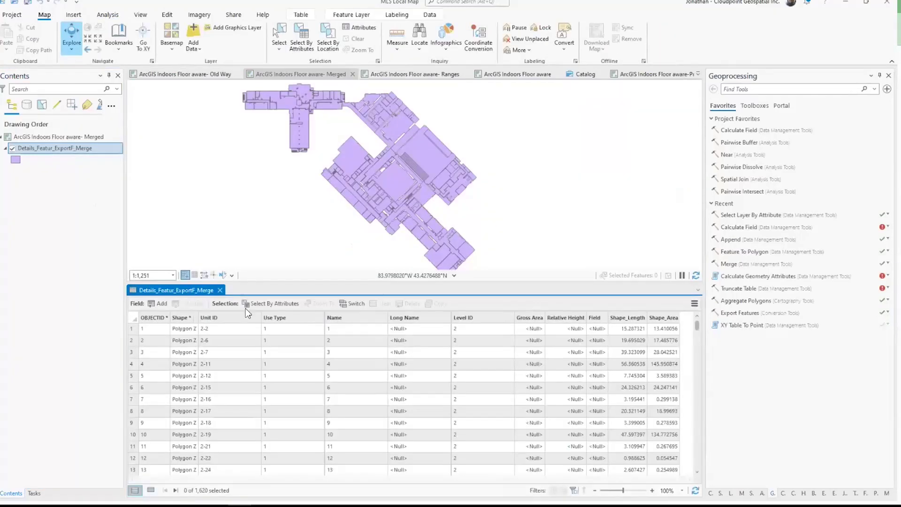
drag(261, 284, 253, 305)
click(467, 336)
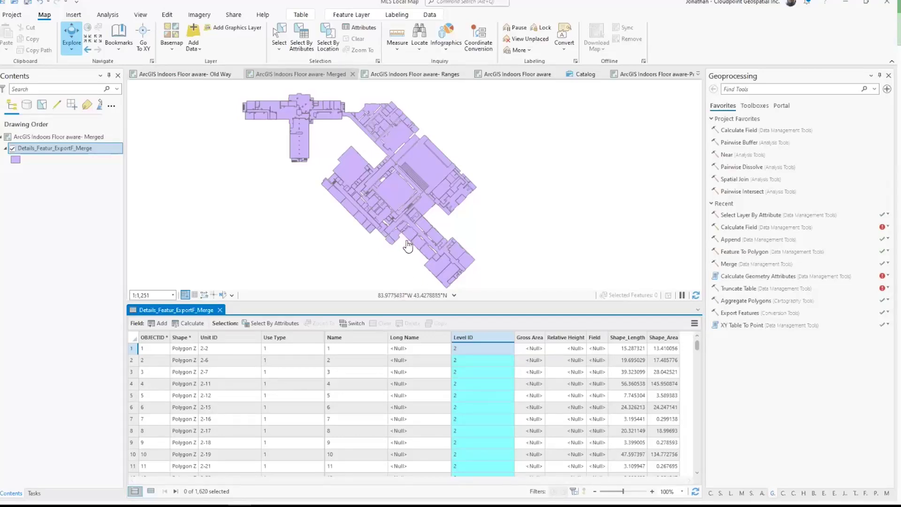
scroll(387, 219, up, 1)
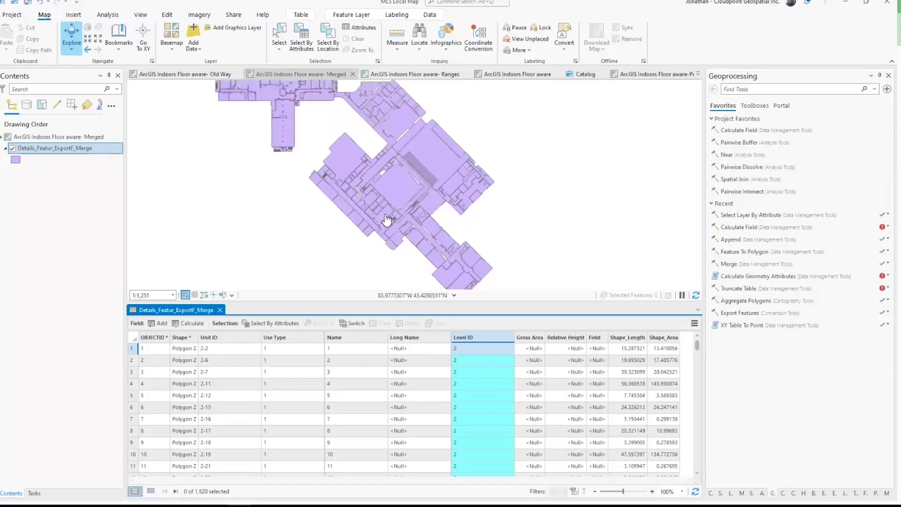
scroll(387, 220, up, 2)
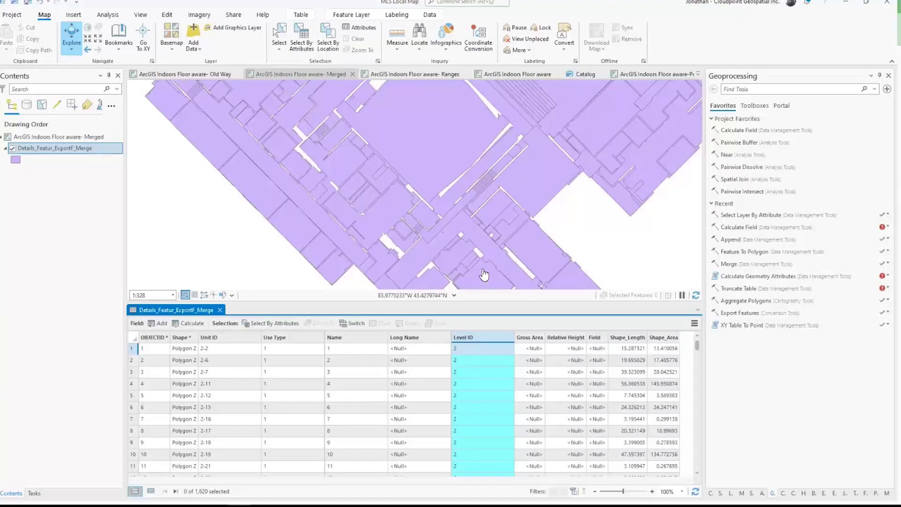
scroll(458, 406, down, 10)
scroll(457, 403, down, 20)
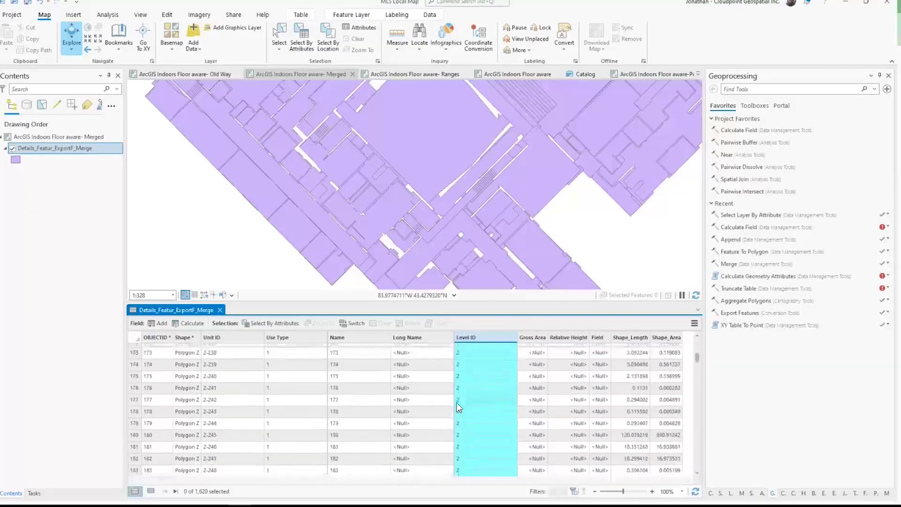
scroll(478, 401, down, 20)
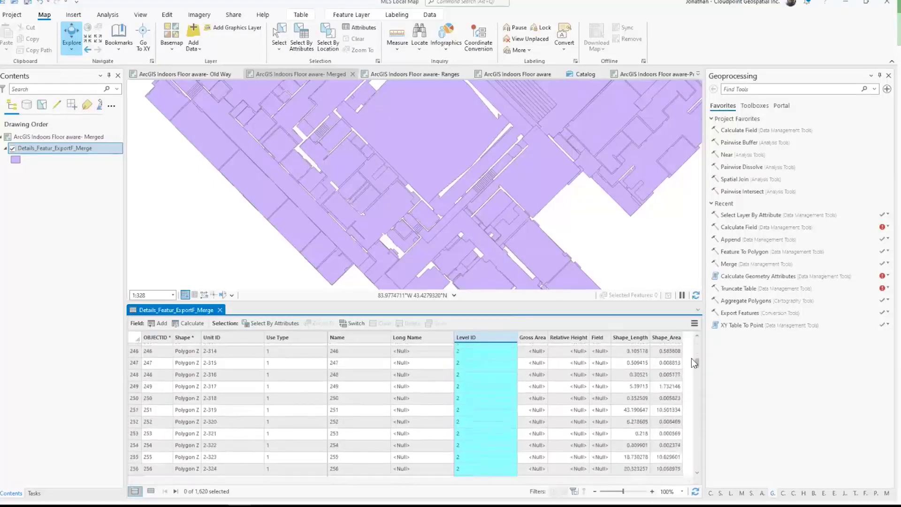
drag(694, 356, 697, 416)
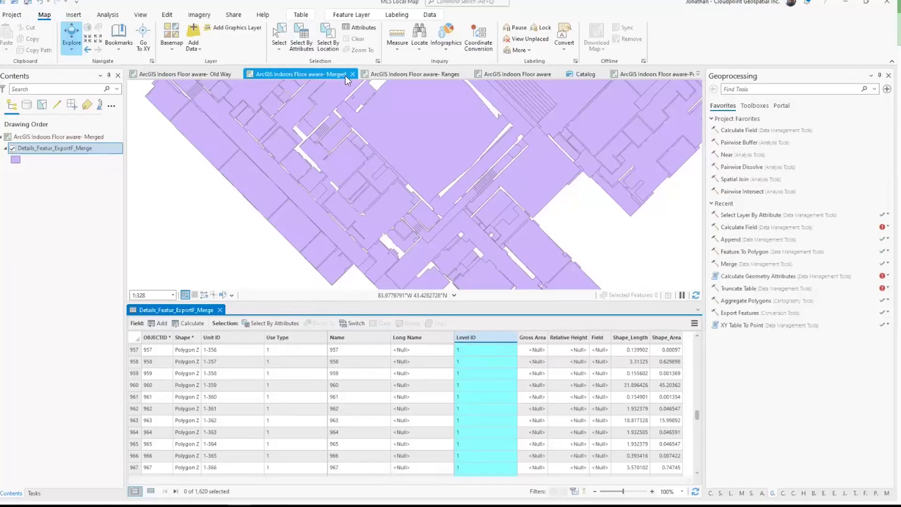
- Open the 'ArcGIS Indoors Floor aware- Ranges' map, enlarge the map over the table, and select the Details layer
click(387, 73)
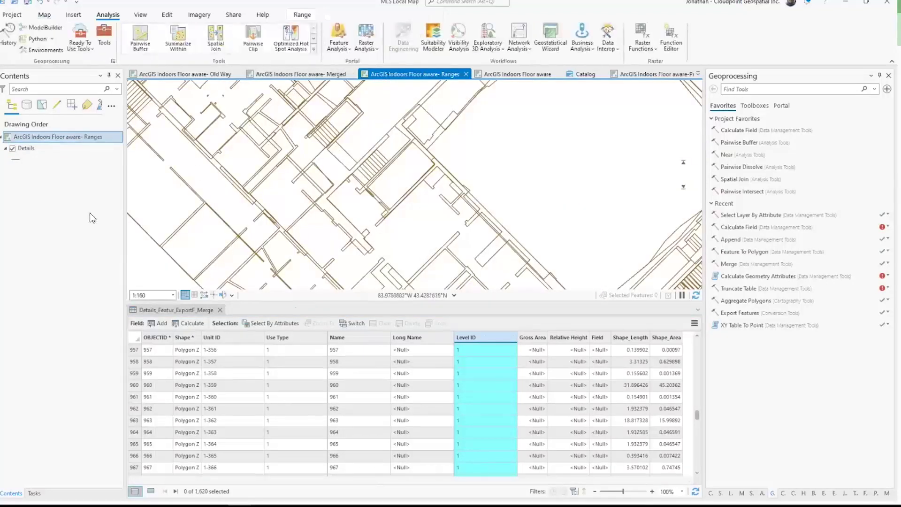
drag(384, 303, 384, 350)
scroll(306, 275, down, 3)
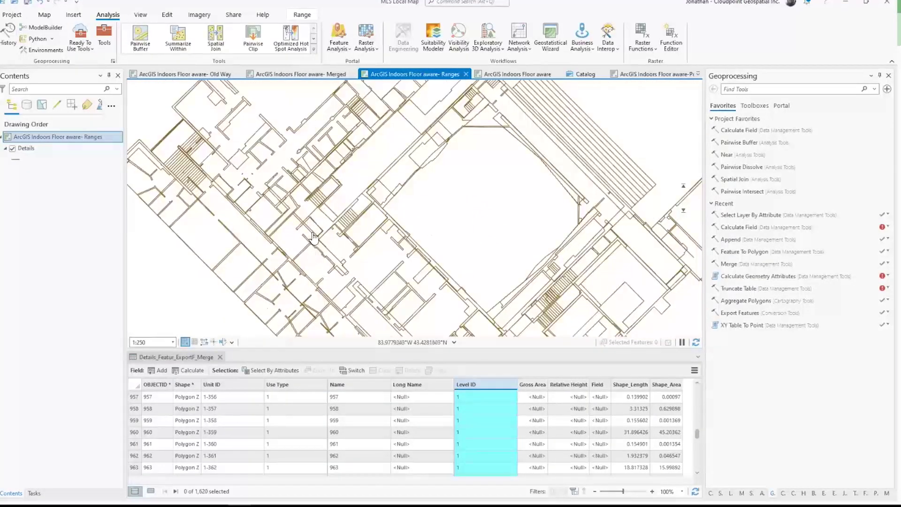
scroll(300, 224, up, 2)
drag(298, 226, 294, 254)
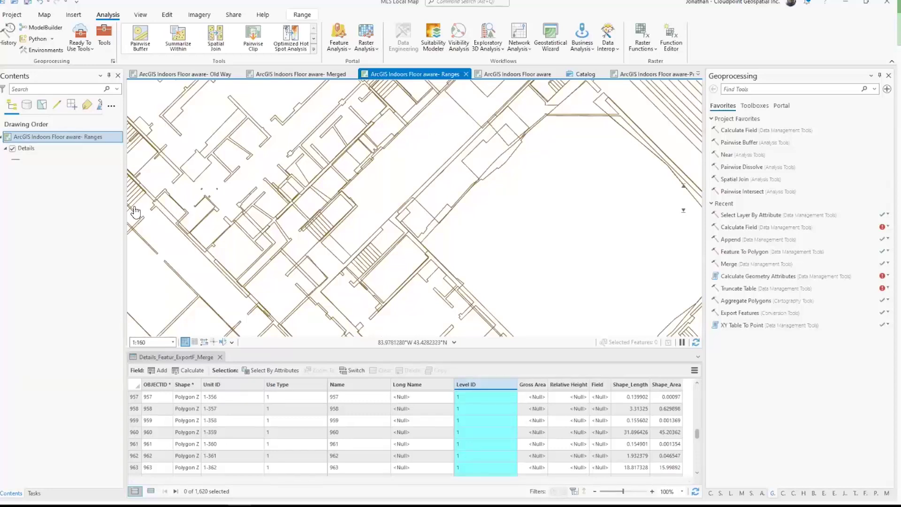
mouse_move(679, 194)
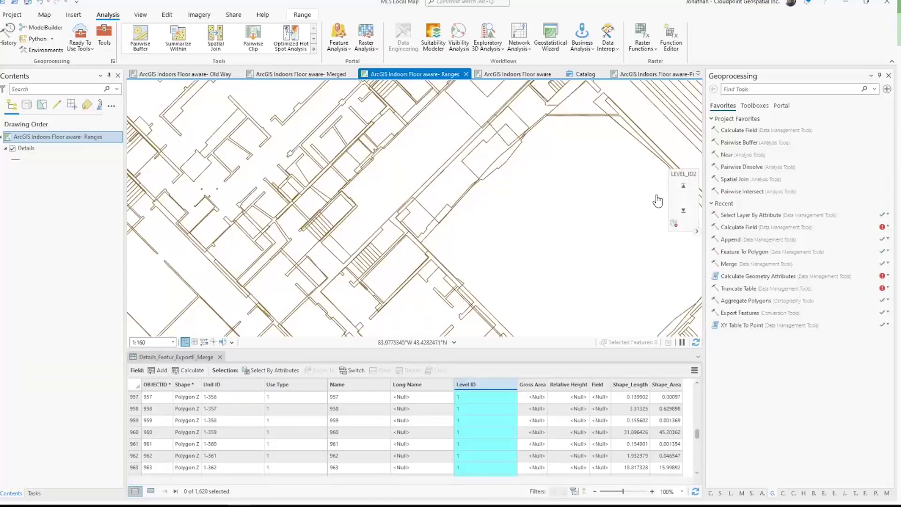
click(27, 149)
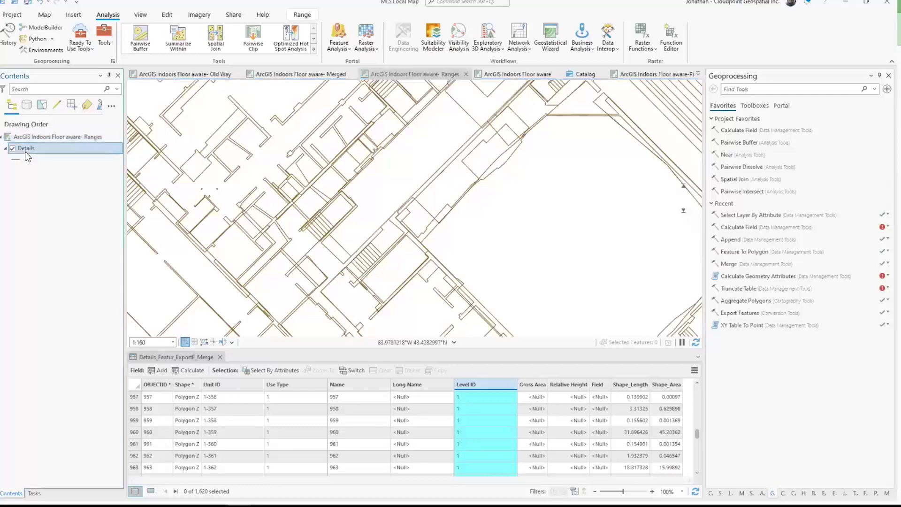
- Edit the Details layer's range in Layer Properties, keeping LEVEL_ID2 as the start field
right_click(26, 148)
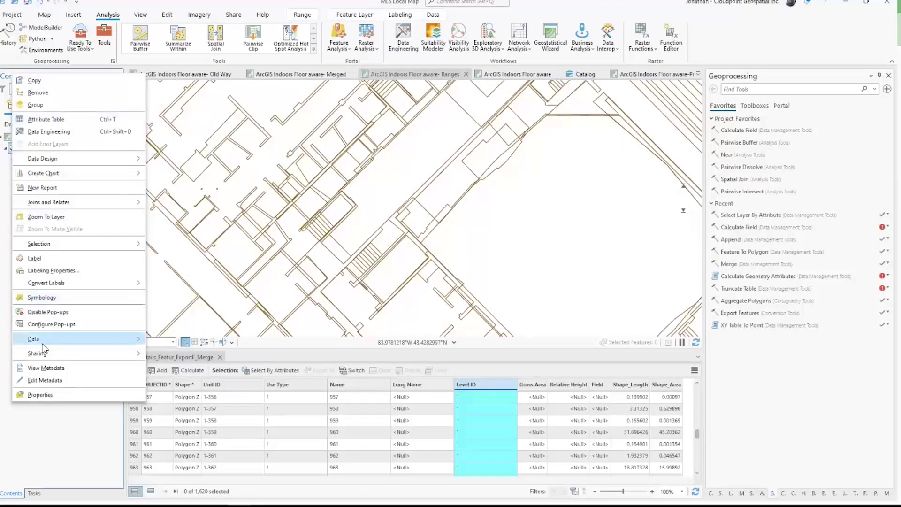
click(42, 394)
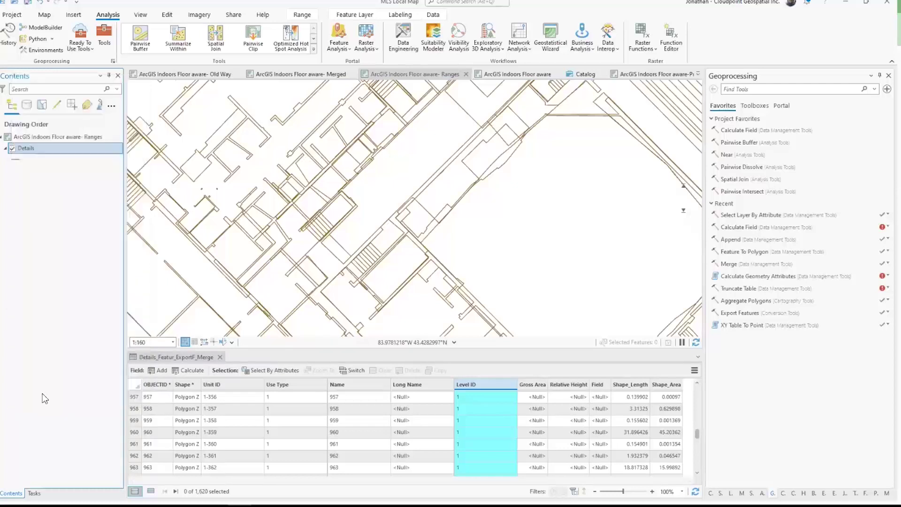
click(185, 254)
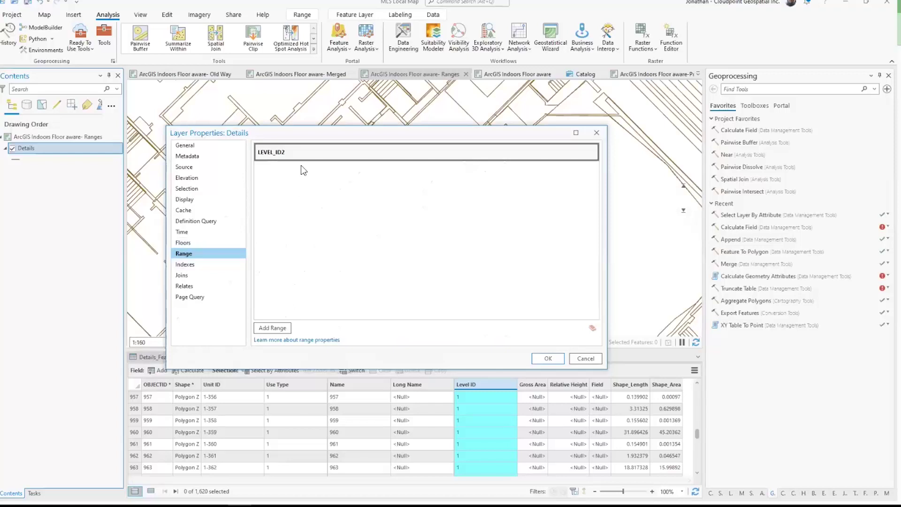
mouse_move(508, 147)
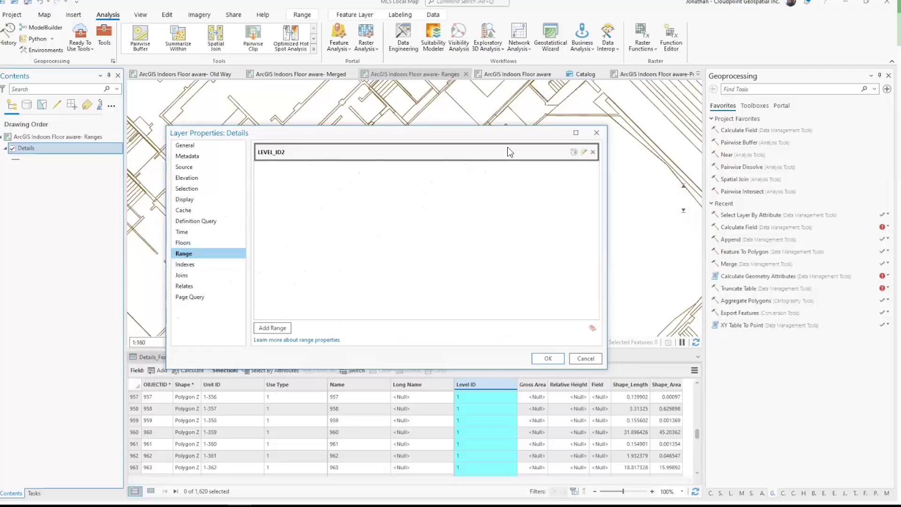
click(583, 152)
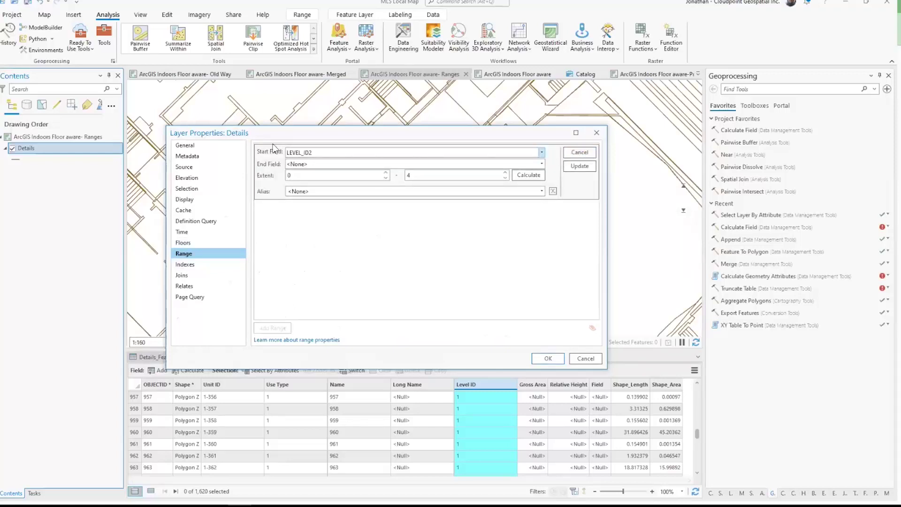
click(542, 154)
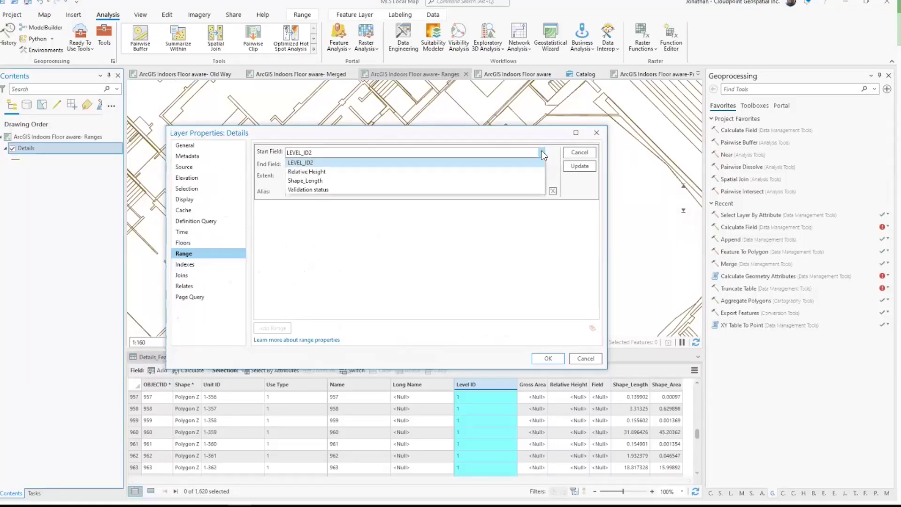
click(542, 153)
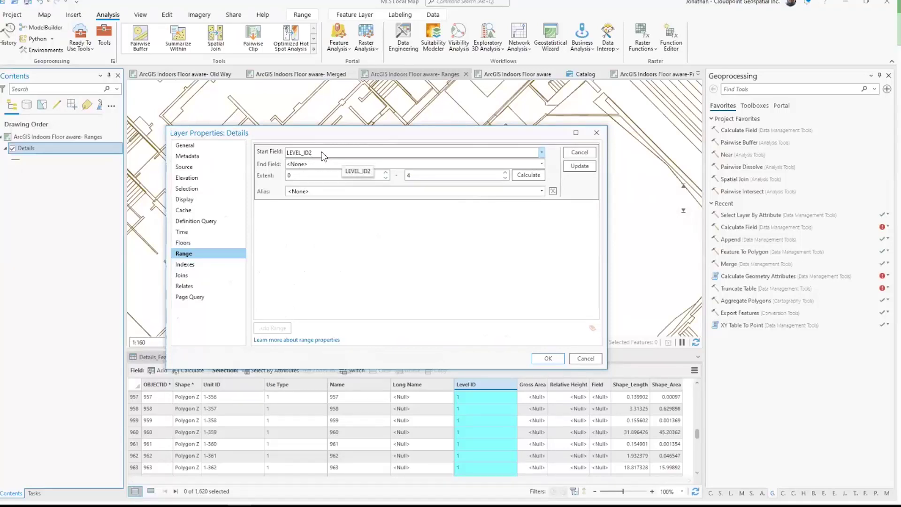
- Cancel Layer Properties and enable the map's level range filtering from the Range tab
click(584, 359)
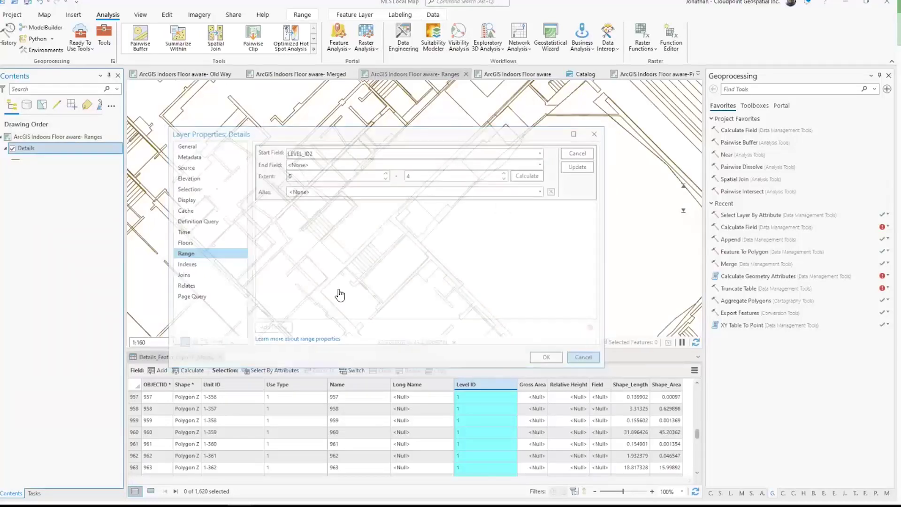
click(304, 16)
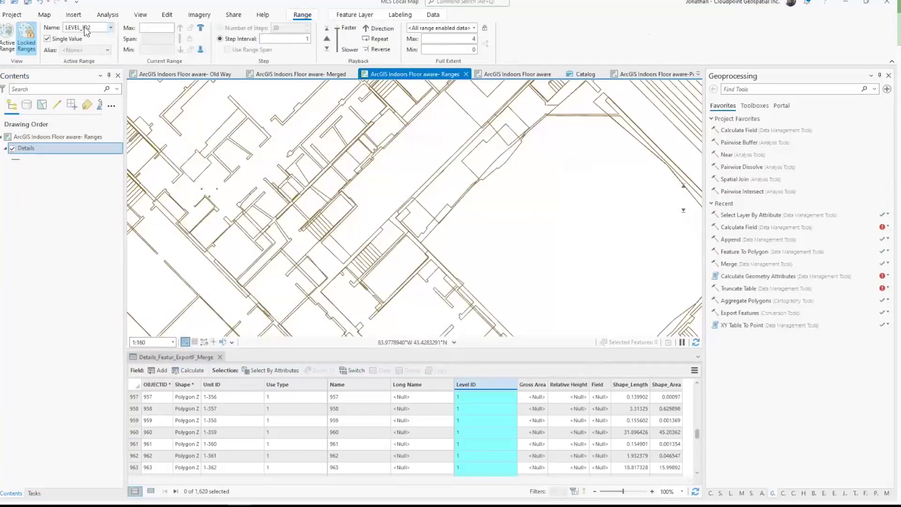
mouse_move(682, 199)
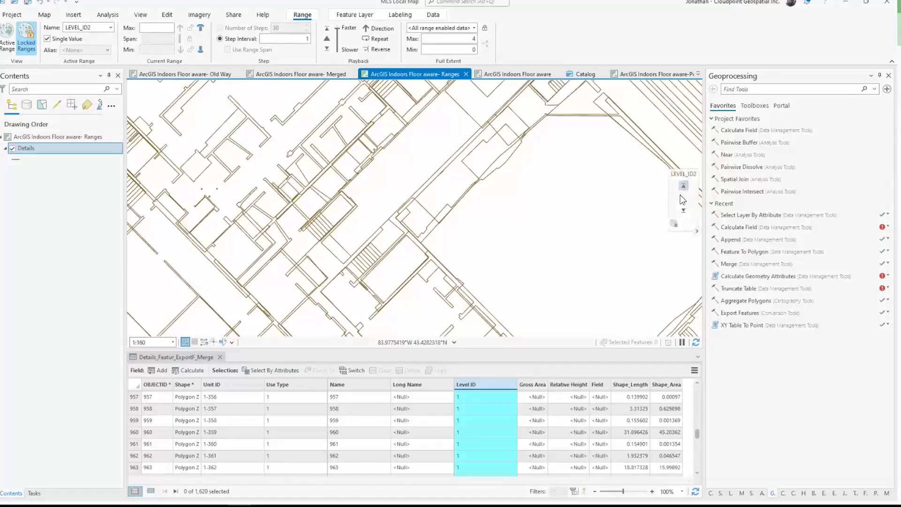
click(676, 225)
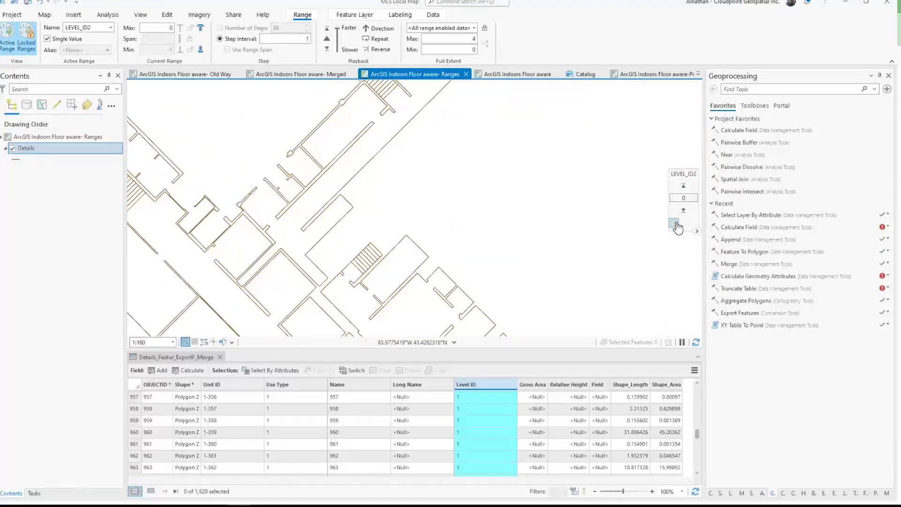
- Step the LEVEL_ID2 range control up through level 1 to level 2
drag(499, 255, 525, 202)
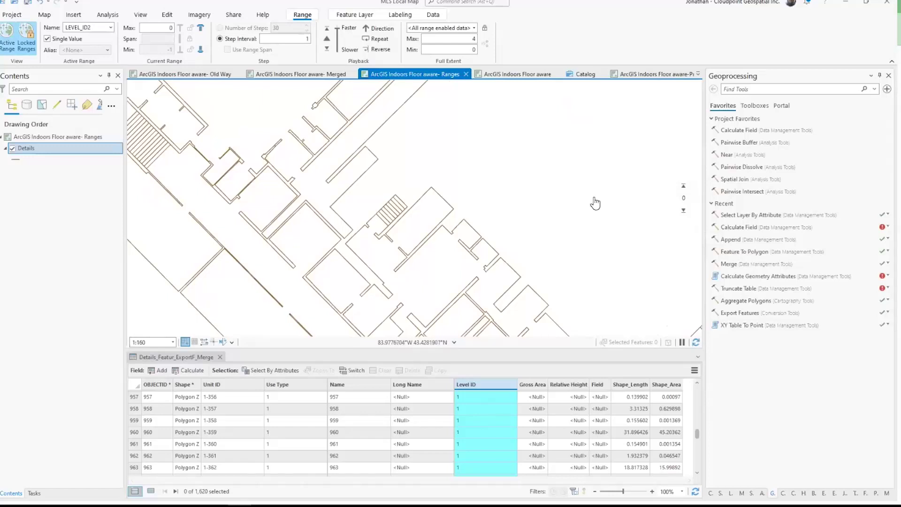
mouse_move(682, 176)
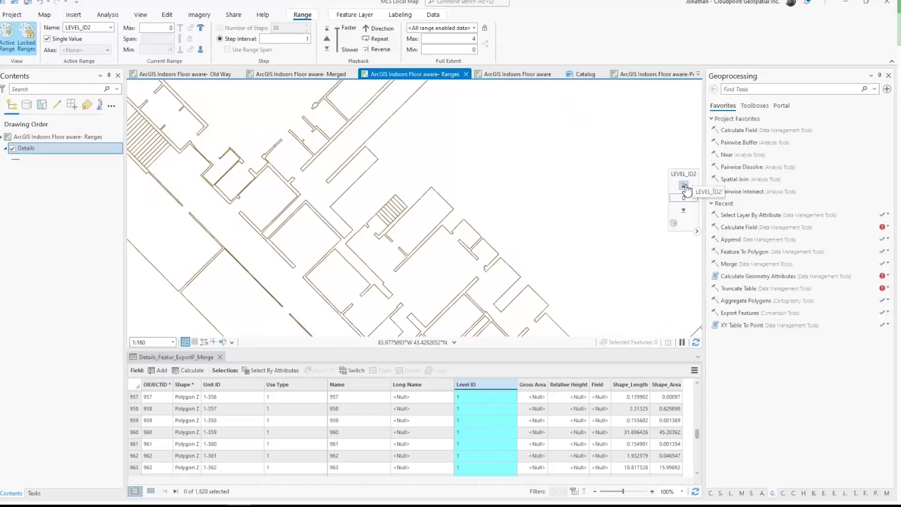
click(684, 187)
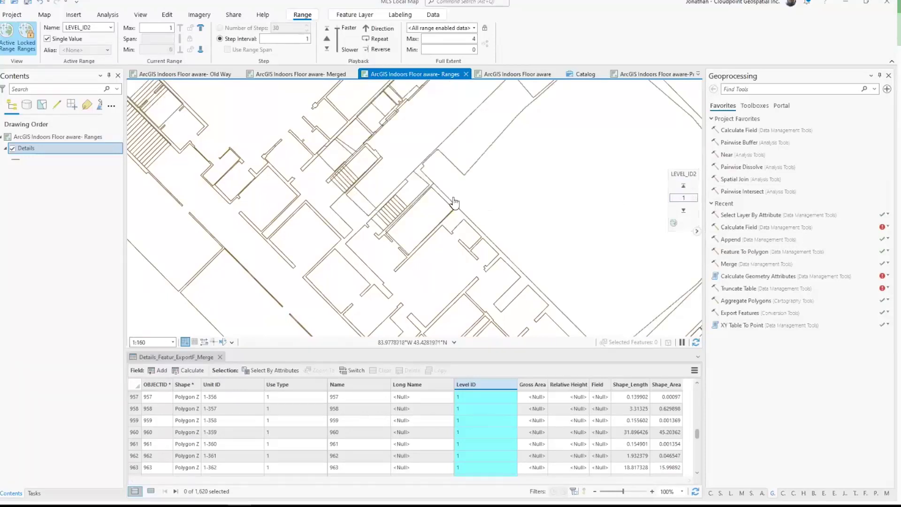
click(683, 188)
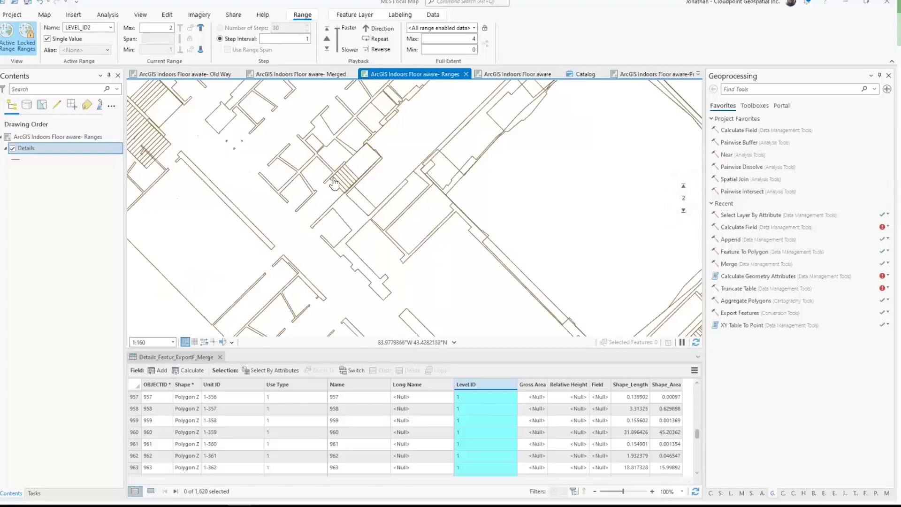
drag(329, 181, 312, 216)
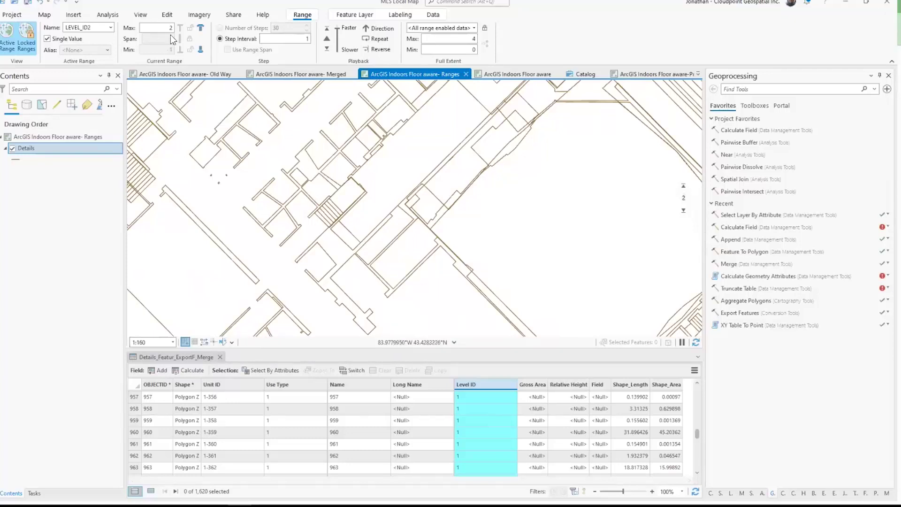
click(47, 39)
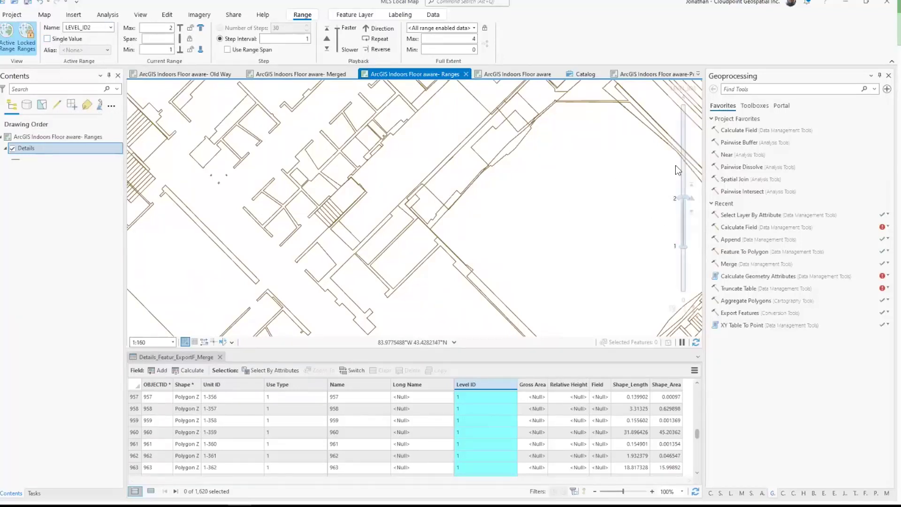
click(47, 39)
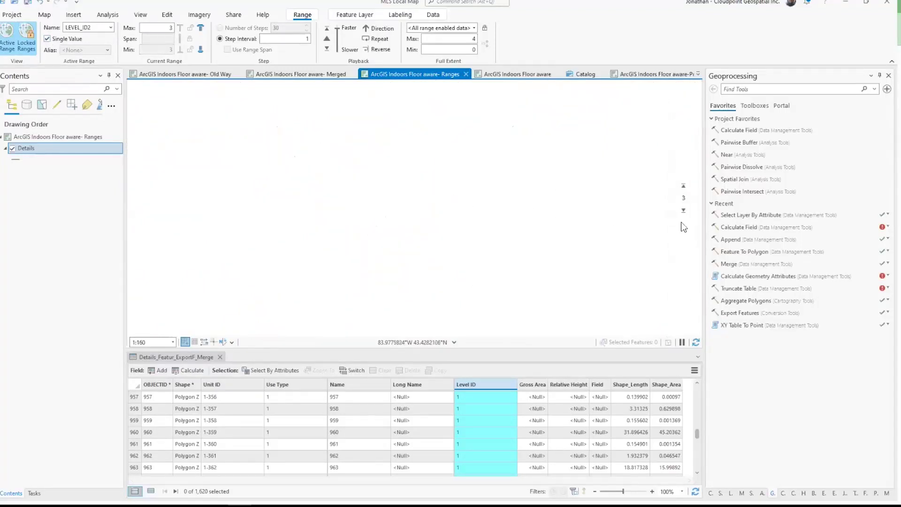
click(683, 211)
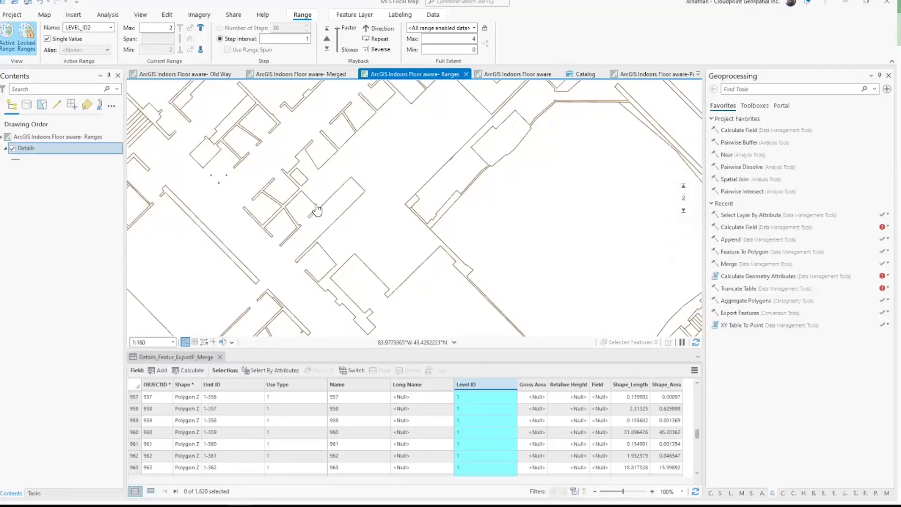
drag(312, 207, 306, 214)
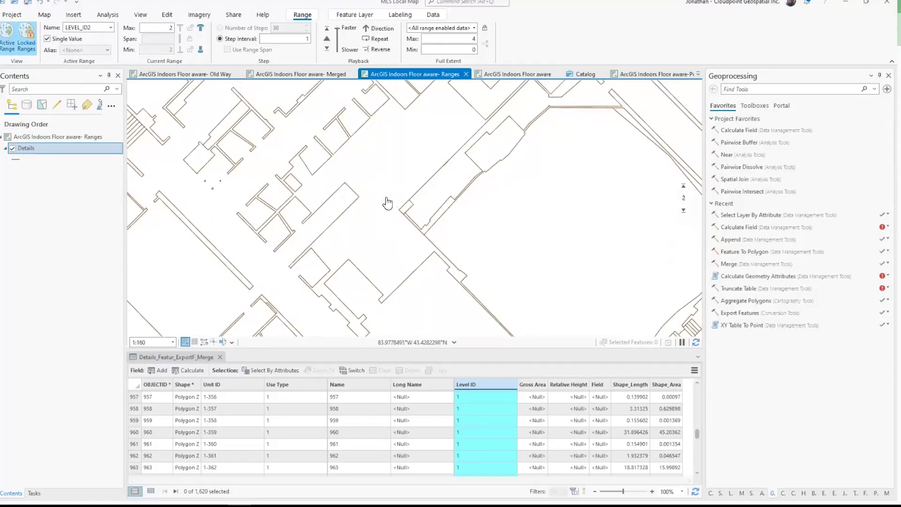
- Open the 'ArcGIS Indoors Floor aware' map and turn on the Details_Featur_ExportFeature 2, 1 and 0 layers
click(505, 78)
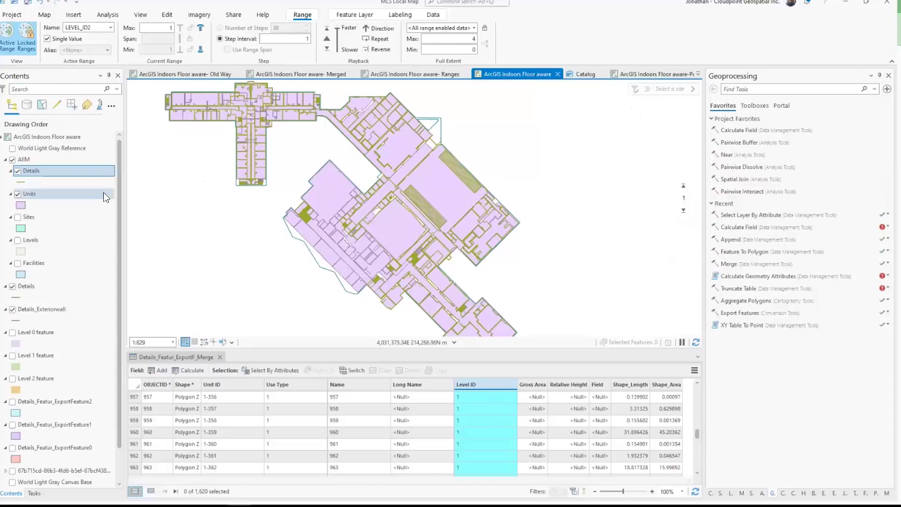
shift+click(35, 263)
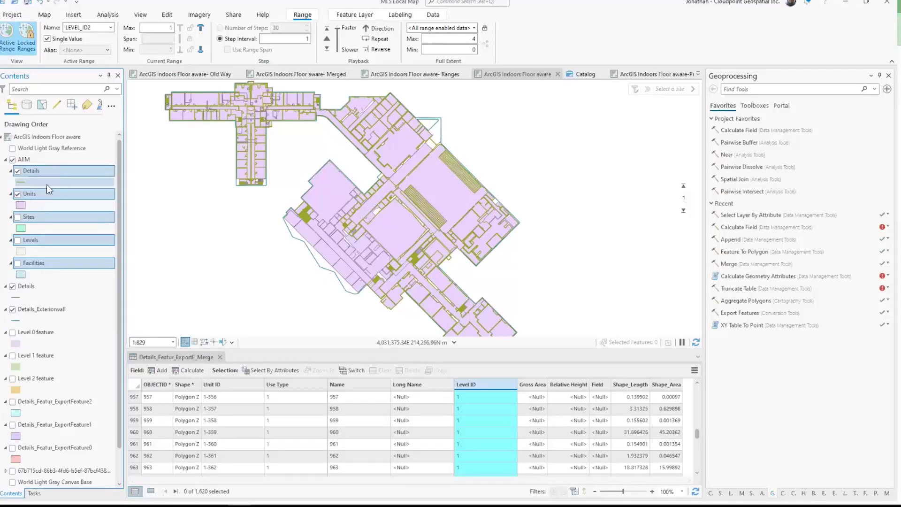
scroll(46, 190, down, 1)
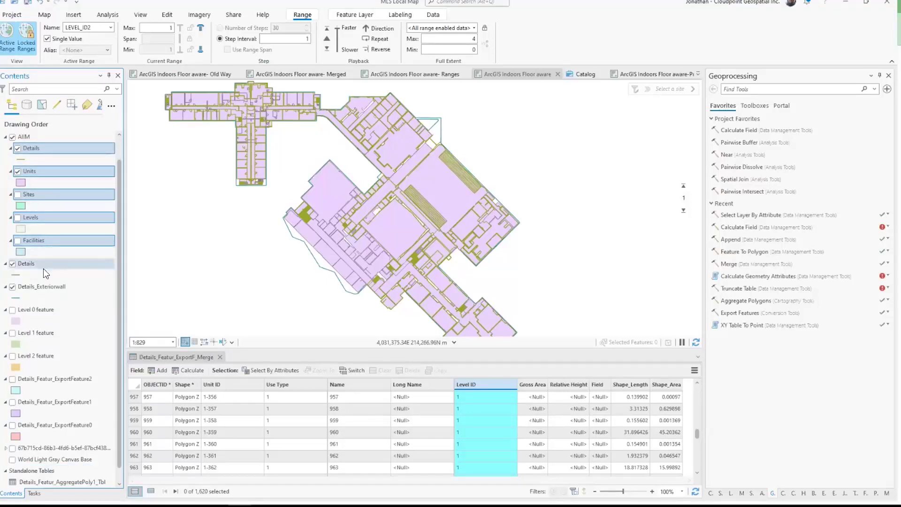
click(28, 265)
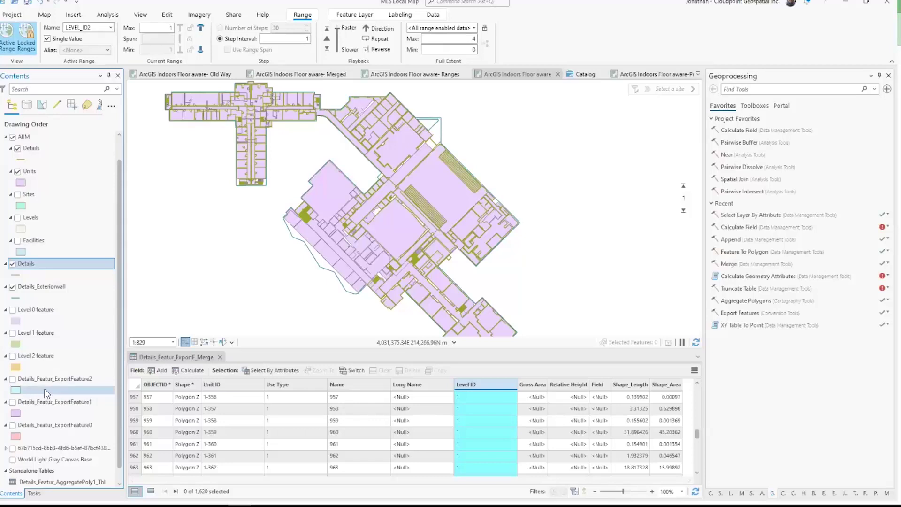
click(21, 381)
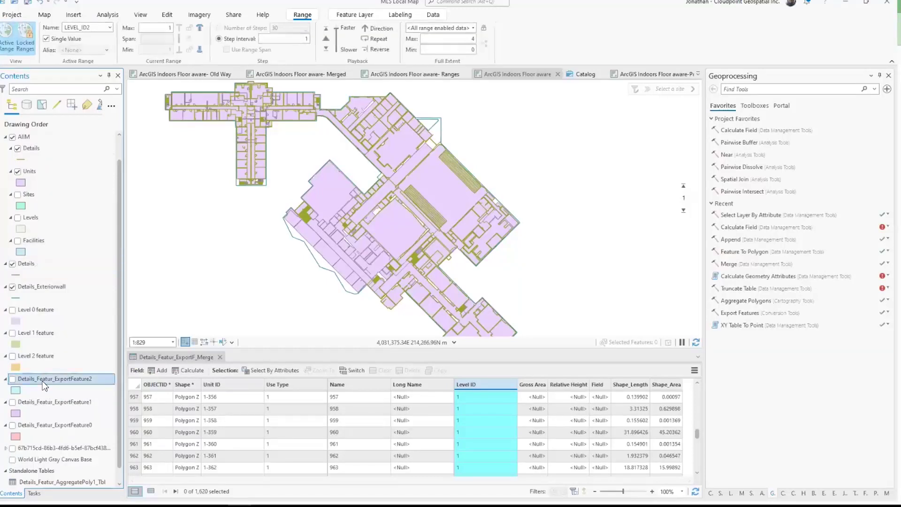
click(13, 378)
click(13, 402)
click(12, 425)
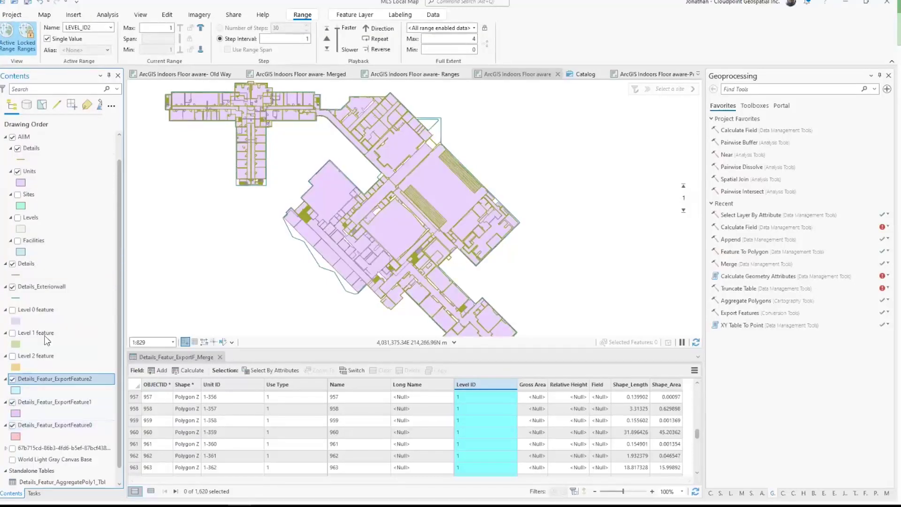
- Hide AIIM Units, AIIM Details and the Details_Featur_ExportFeature 2, 1 and 0 layers
scroll(52, 325, up, 1)
click(18, 193)
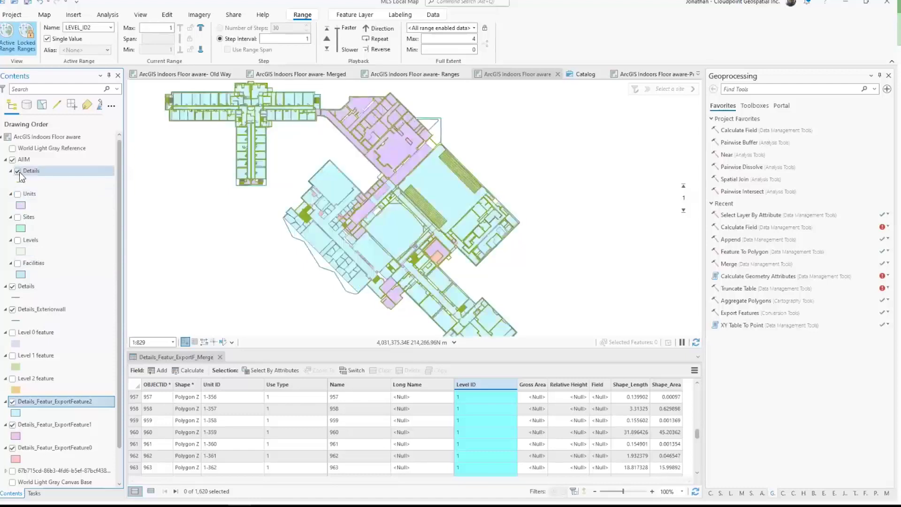
click(18, 171)
scroll(40, 342, down, 2)
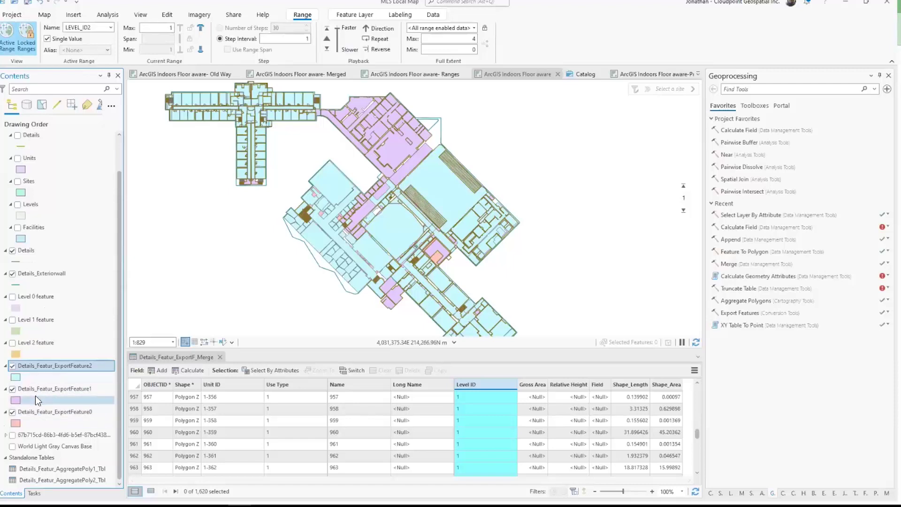
click(12, 366)
click(13, 389)
click(13, 411)
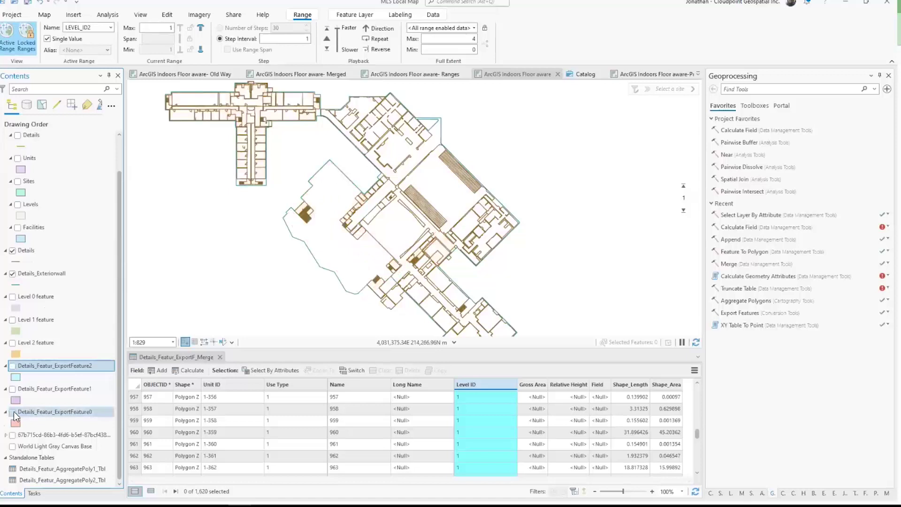
- Show AIIM Details, Units, Sites, Levels and Facilities; hide Details_Exteriorwall and the standalone Details layer
scroll(32, 349, up, 2)
click(18, 171)
click(18, 193)
click(18, 217)
click(18, 239)
click(18, 263)
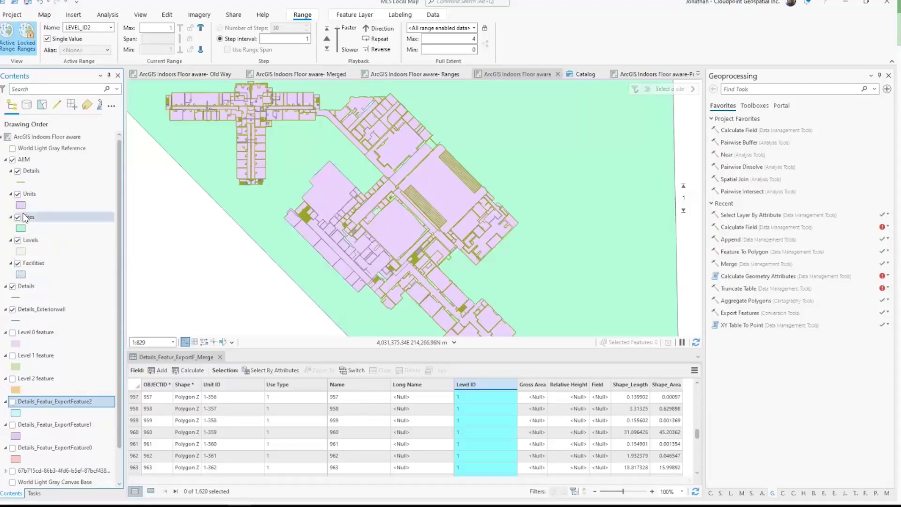
click(13, 309)
click(13, 286)
- Close the attribute table and bring up the layer options for Facilities, then Sites
scroll(201, 201, down, 2)
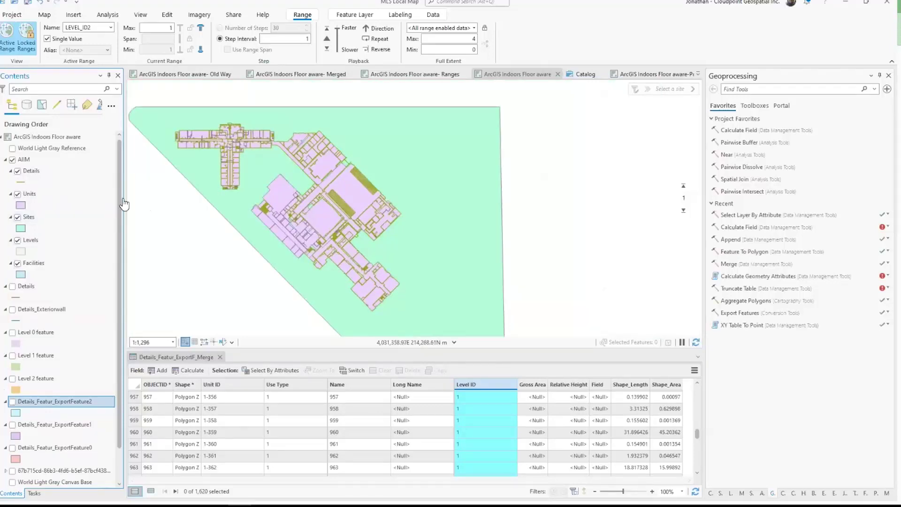
drag(187, 209, 209, 209)
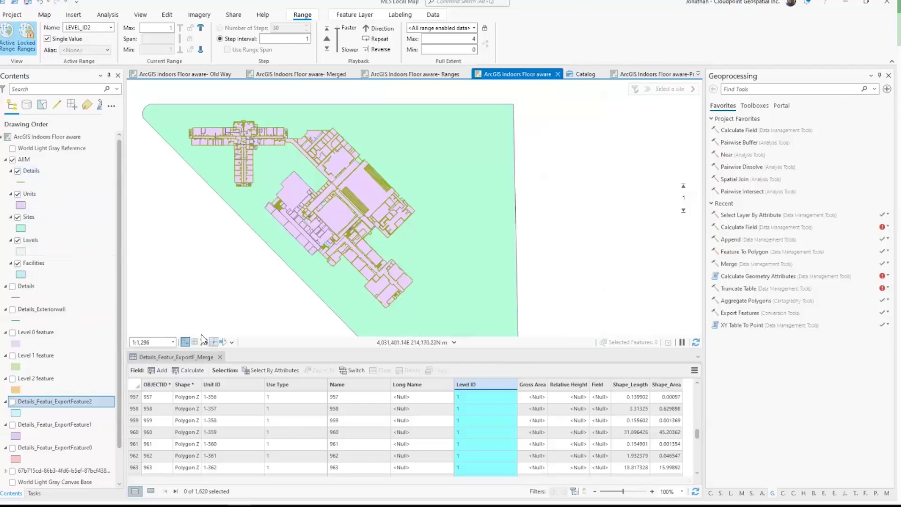
click(219, 357)
right_click(41, 261)
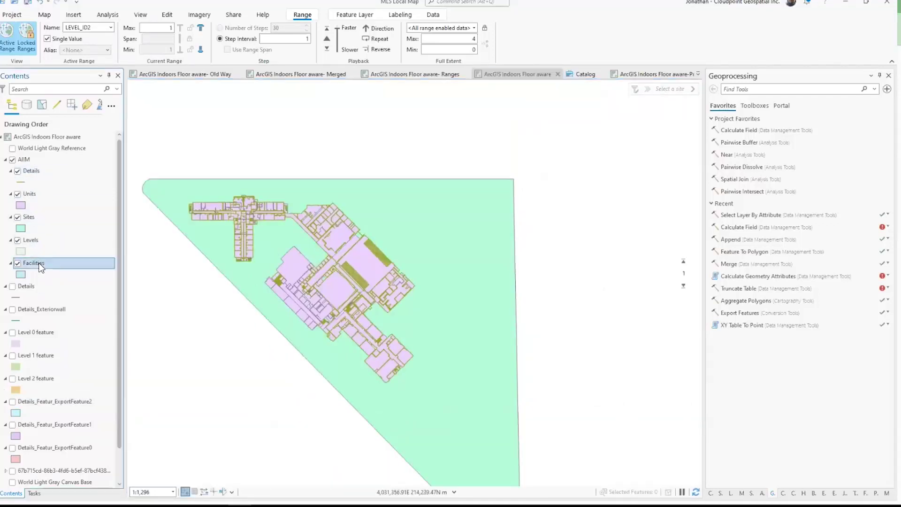
click(26, 215)
right_click(26, 215)
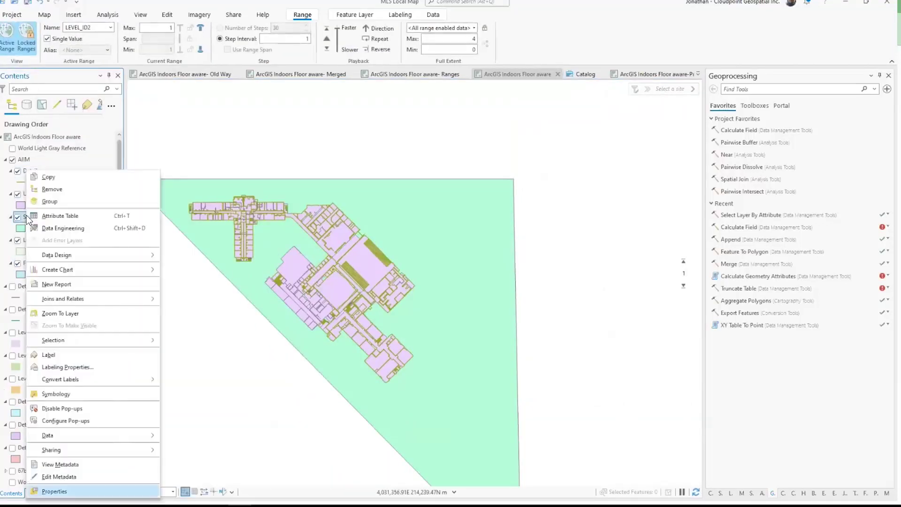
- Open the Sites attribute table and resize the pane to enlarge the map view
click(57, 215)
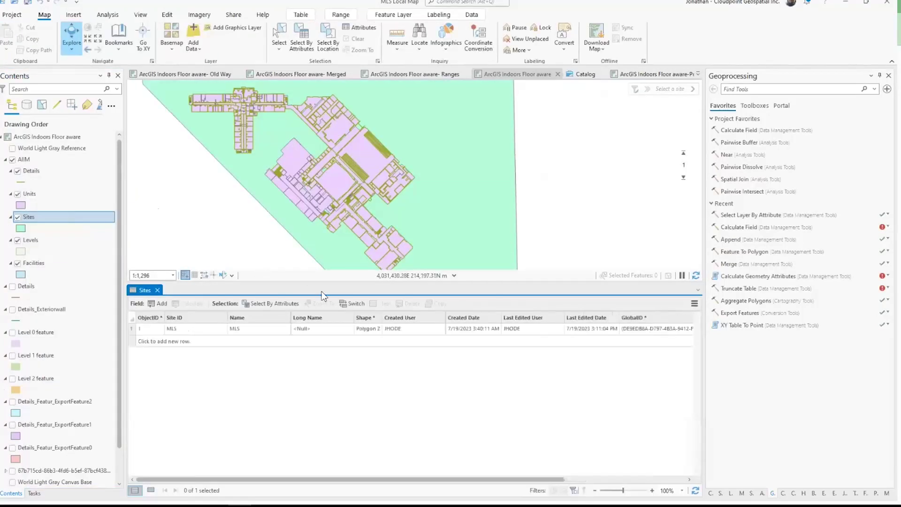
drag(322, 285, 324, 361)
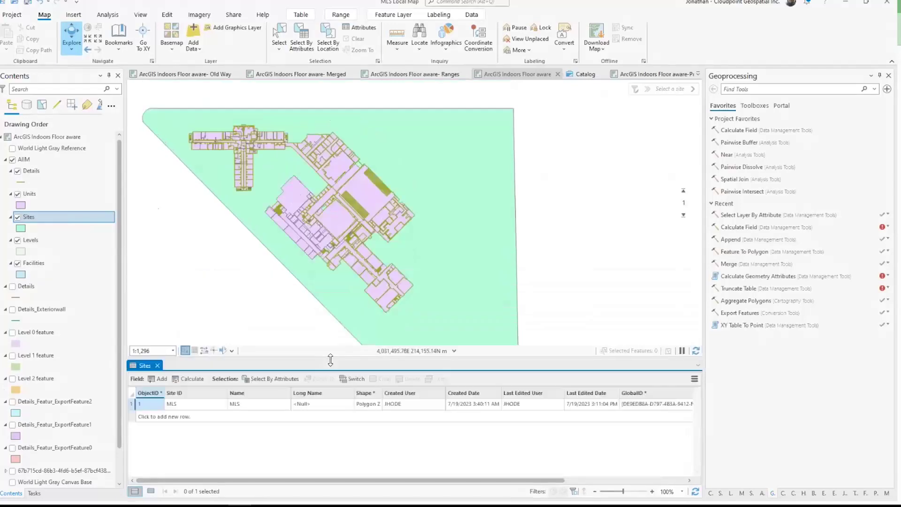
drag(311, 280, 316, 268)
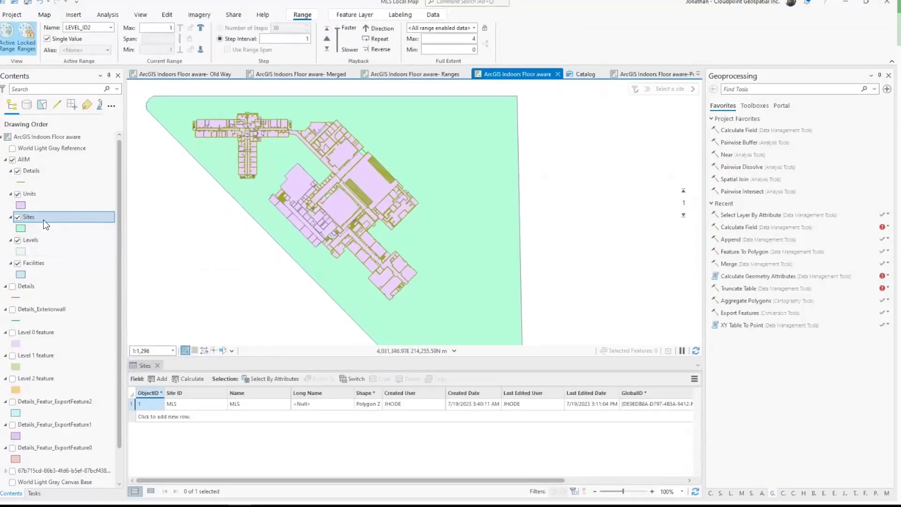
- Drag Sites below Facilities in the drawing order and check the MLS site ID
drag(41, 216, 40, 274)
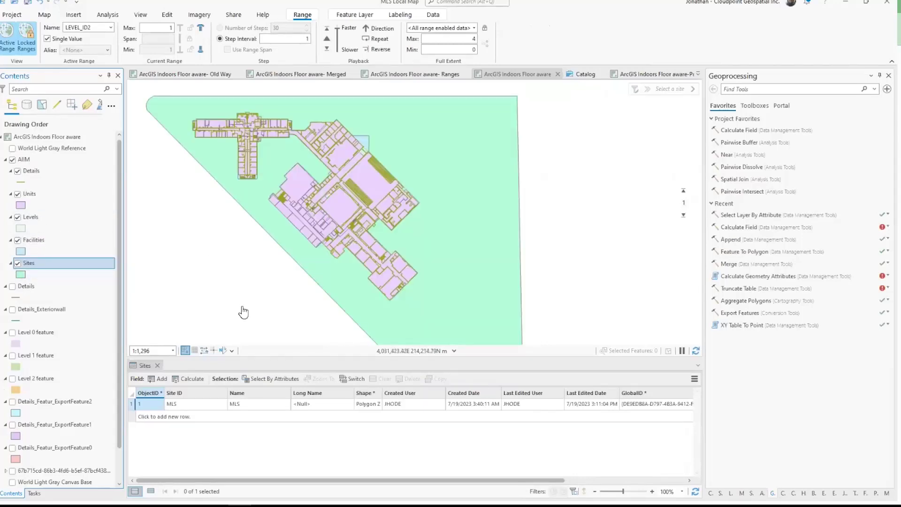
click(170, 407)
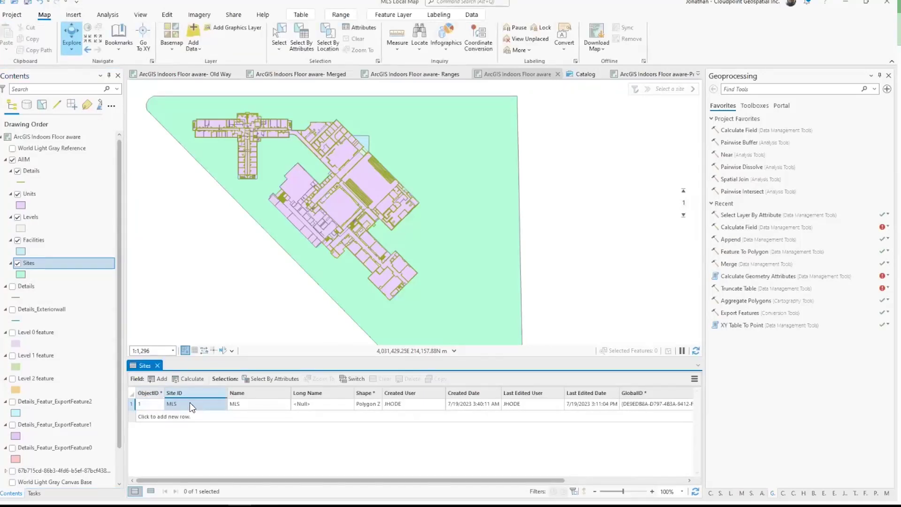
click(35, 242)
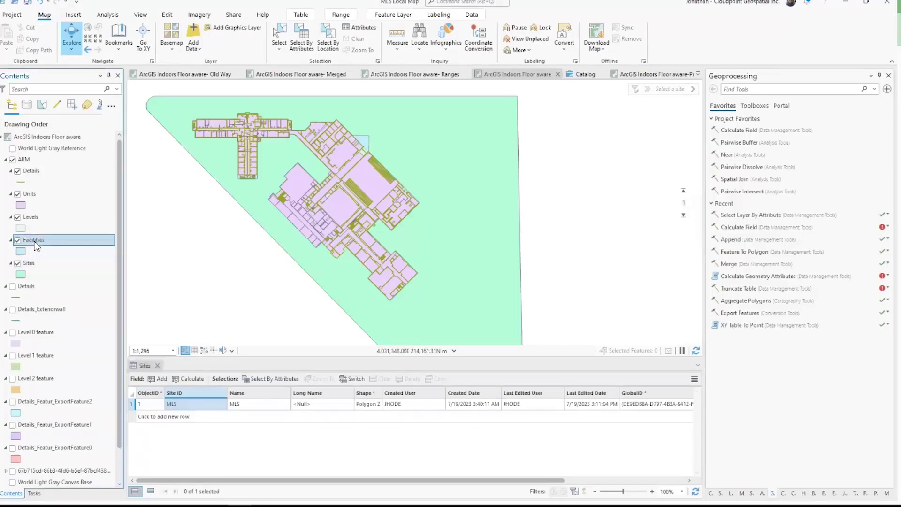
right_click(35, 241)
- Open the Facilities table and select the School and Dorms records to highlight their buildings
click(53, 215)
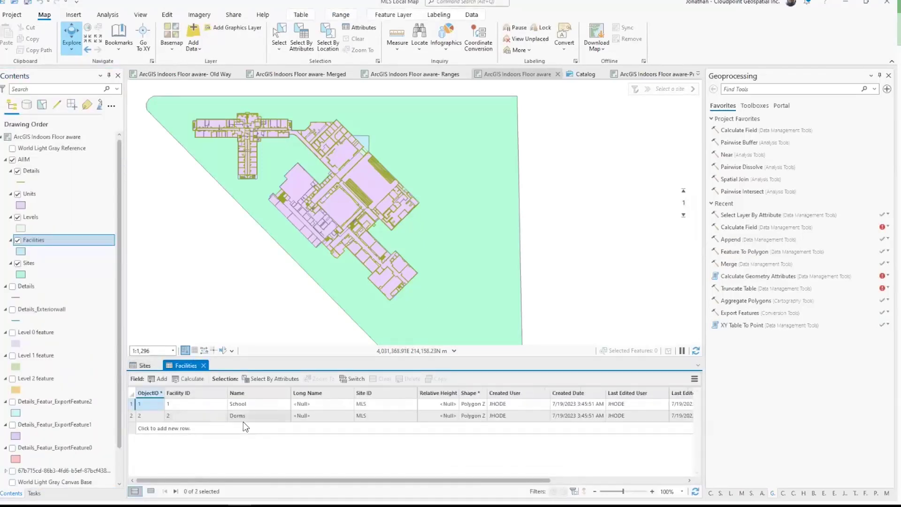
click(131, 405)
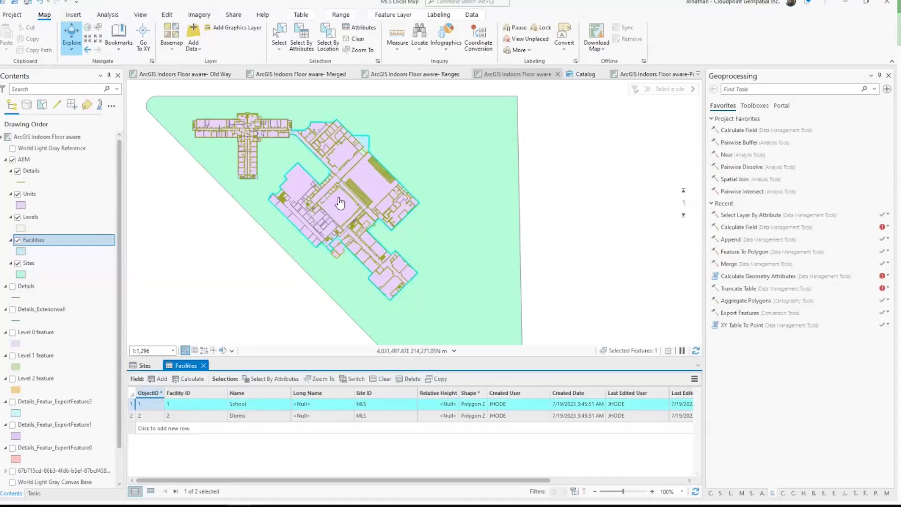
click(132, 416)
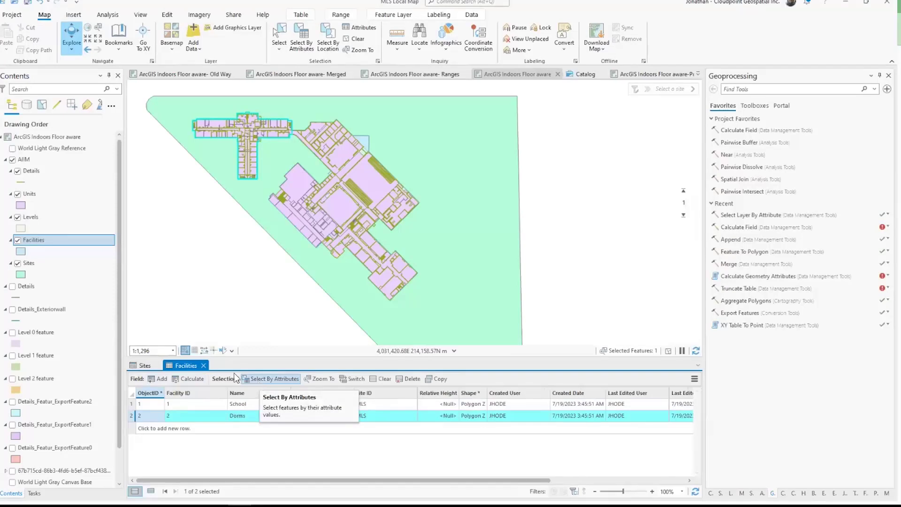
right_click(35, 215)
- Open the Levels table and select the Level 1, Level 2 and 2D records (ObjectIDs 7, 9, 10)
click(61, 184)
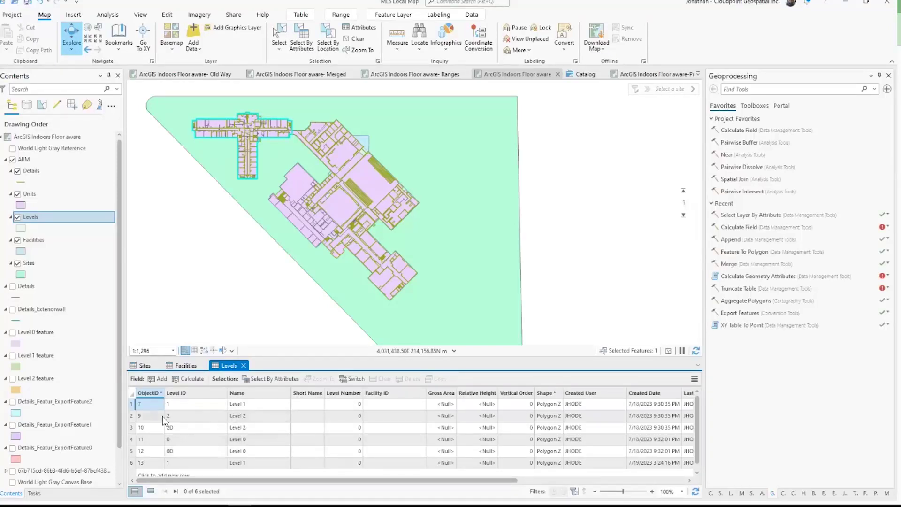
click(132, 406)
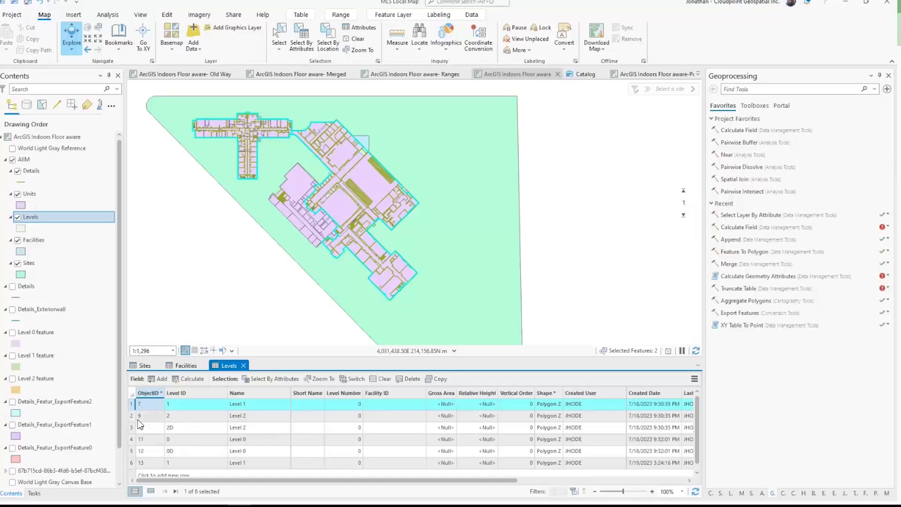
click(131, 416)
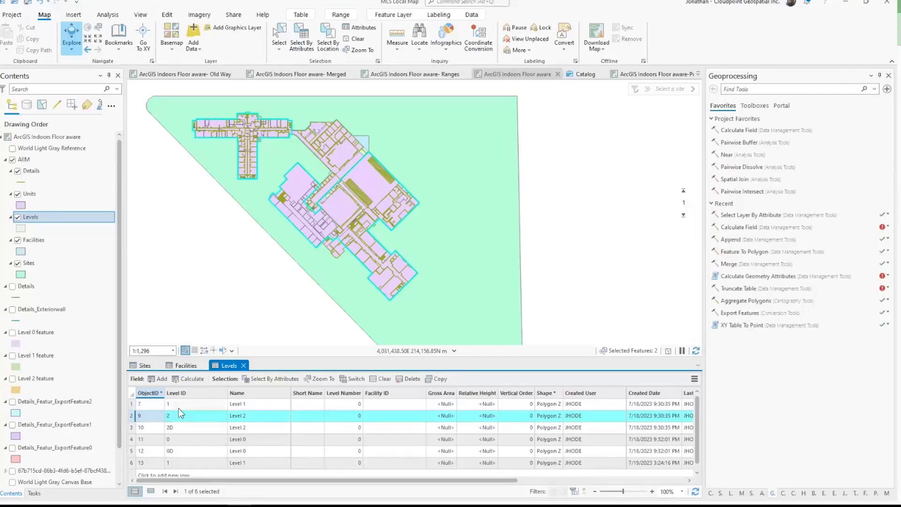
click(132, 428)
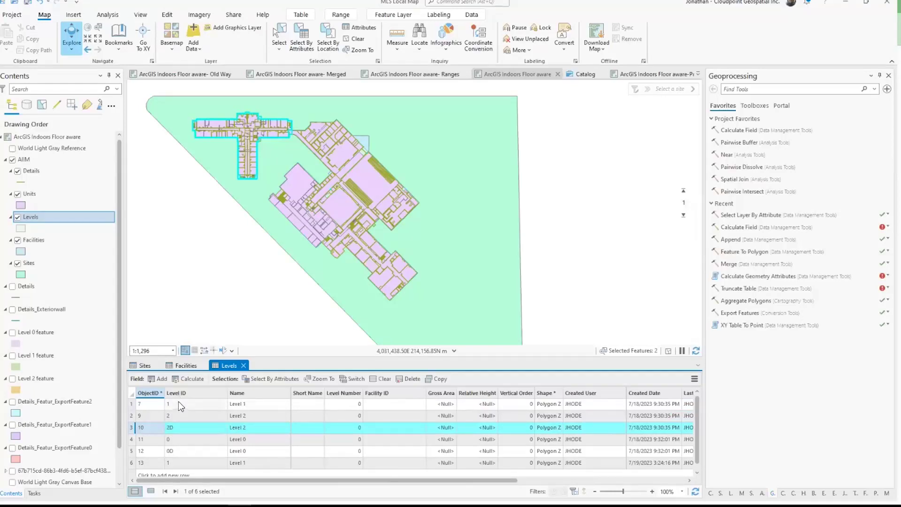
right_click(42, 193)
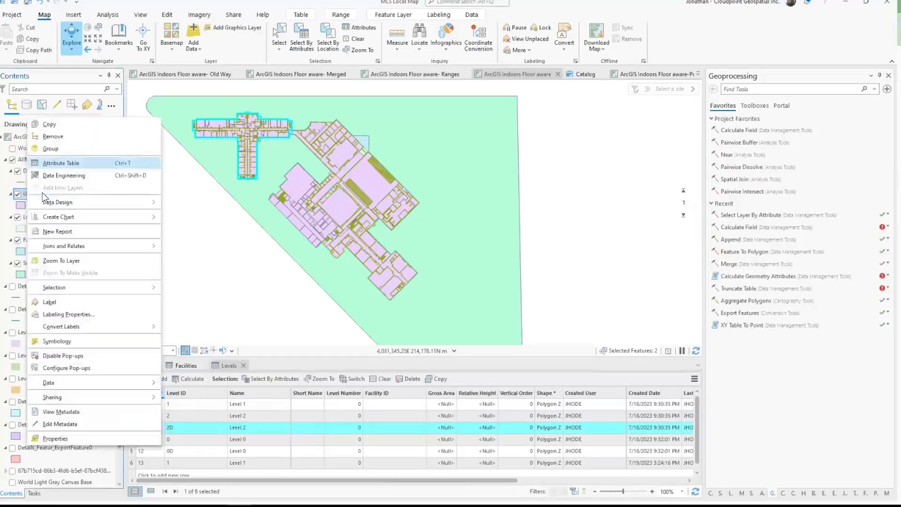
- Open the 1,620-record Units table and highlight its Unit ID and Level ID columns
click(55, 161)
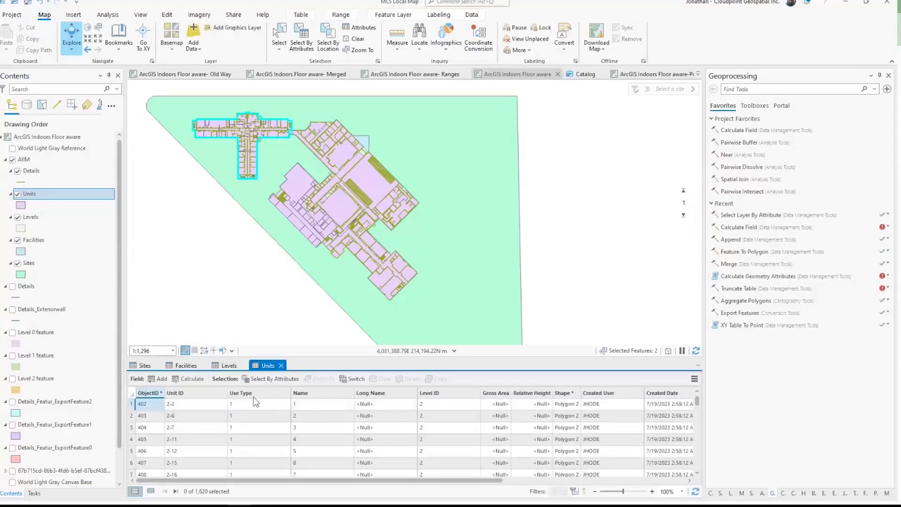
click(169, 392)
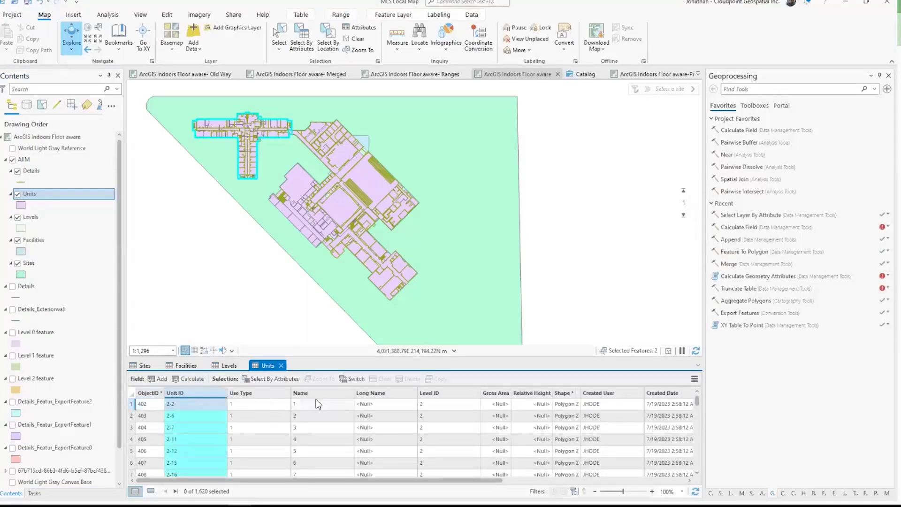
click(434, 394)
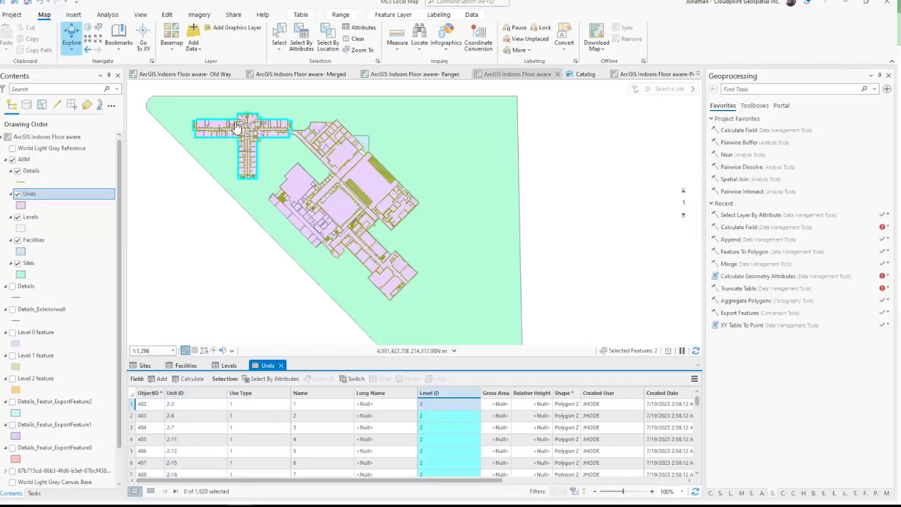
scroll(237, 124, up, 2)
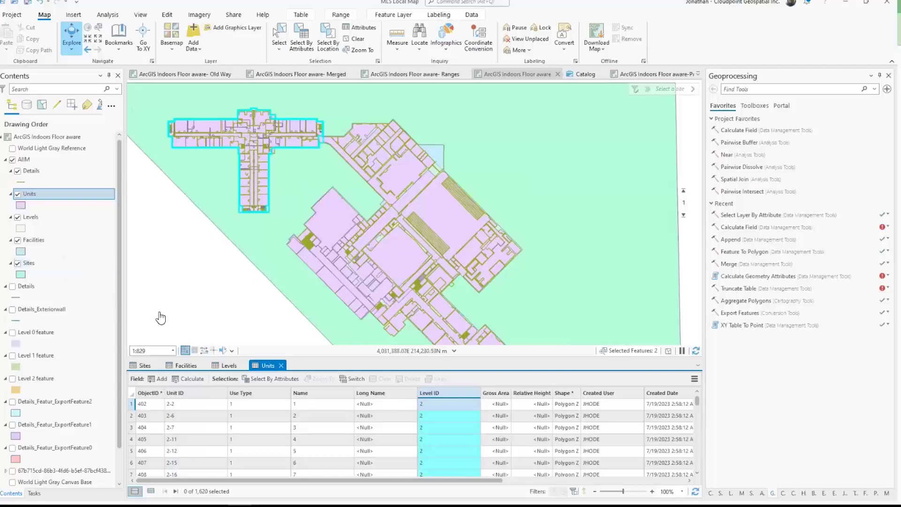
right_click(26, 172)
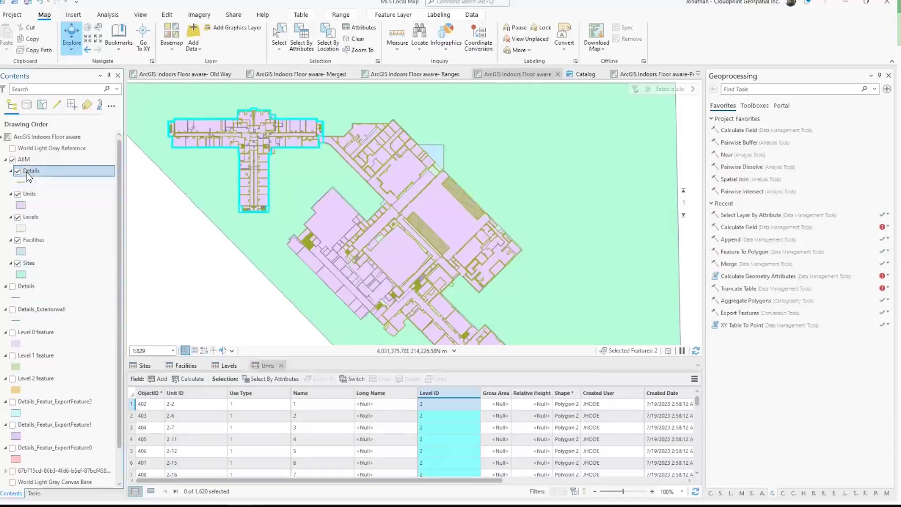
- Open the Details table, highlight its Level ID column, and clear the map selection
click(43, 144)
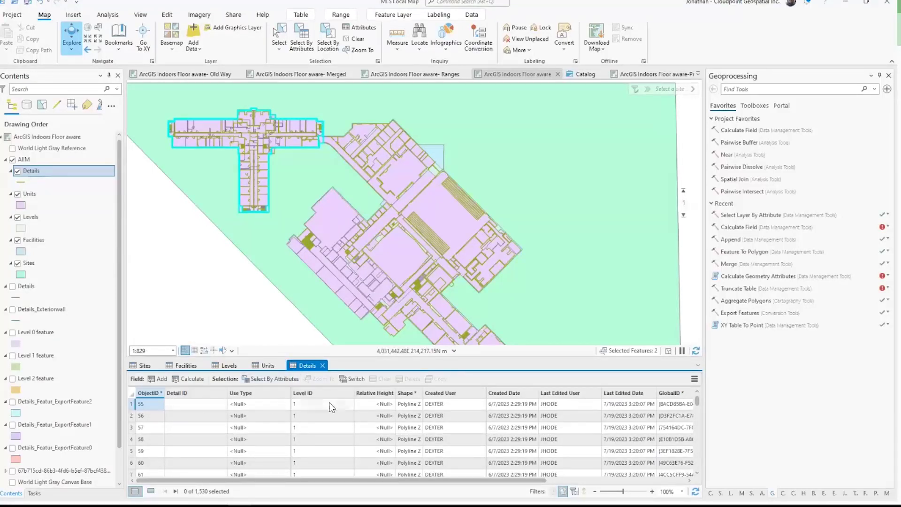
click(325, 395)
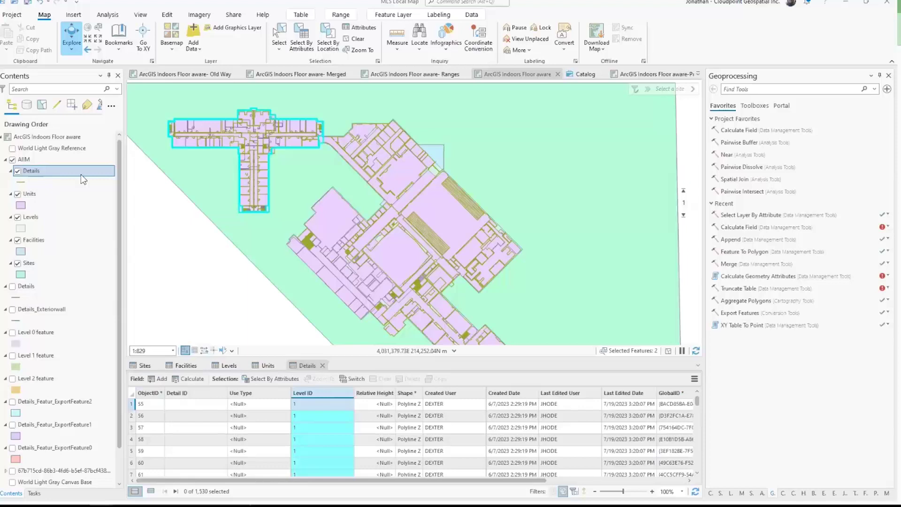
click(350, 40)
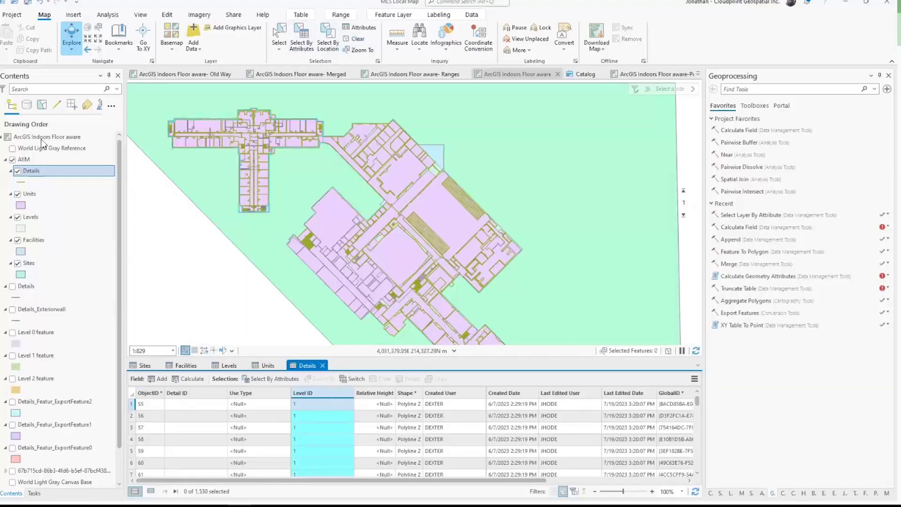
- Confirm Sites, Facilities and Levels as the map's indoor site, facility and floor layers
right_click(55, 140)
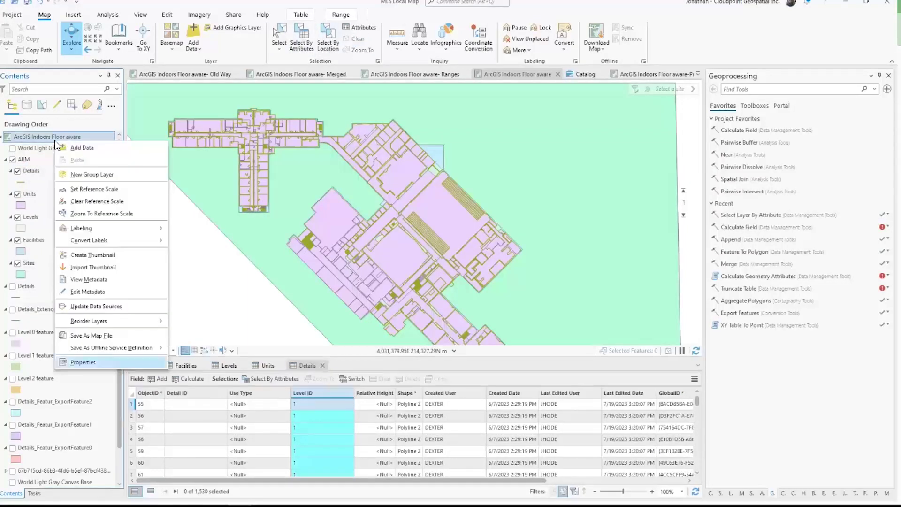
click(78, 361)
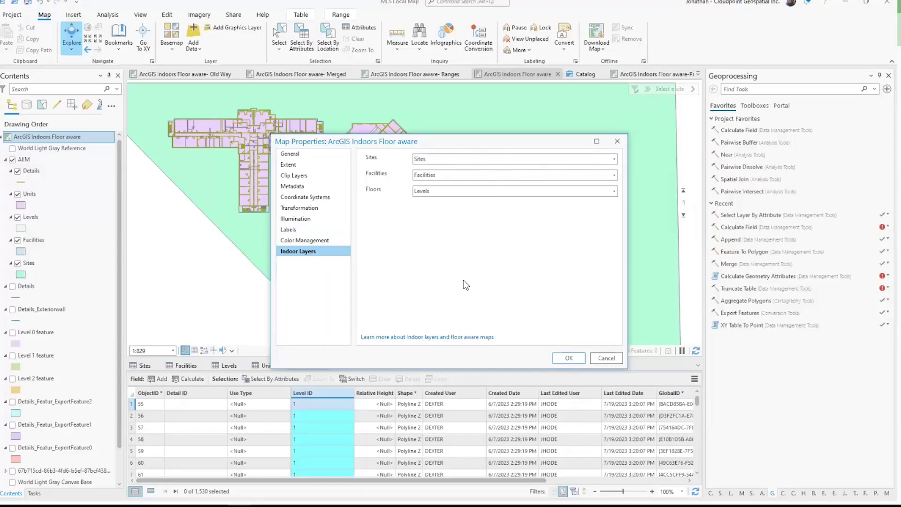
click(605, 357)
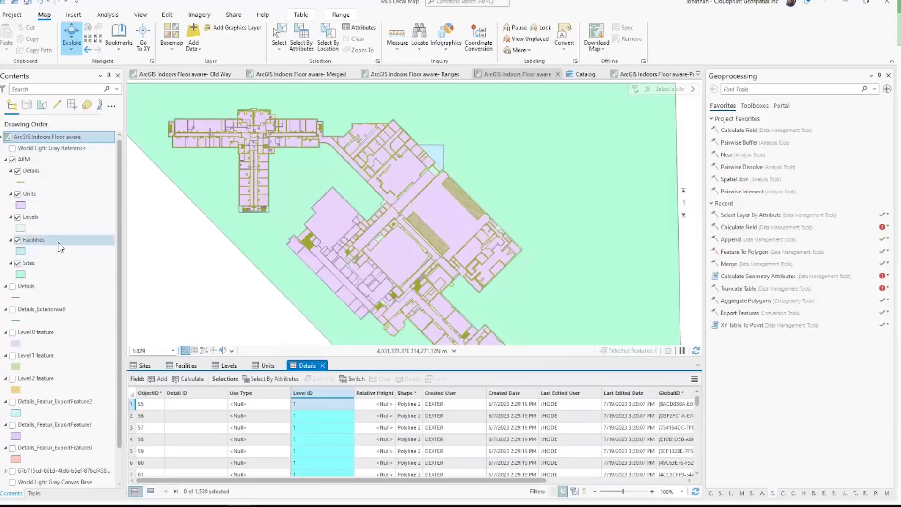
click(32, 171)
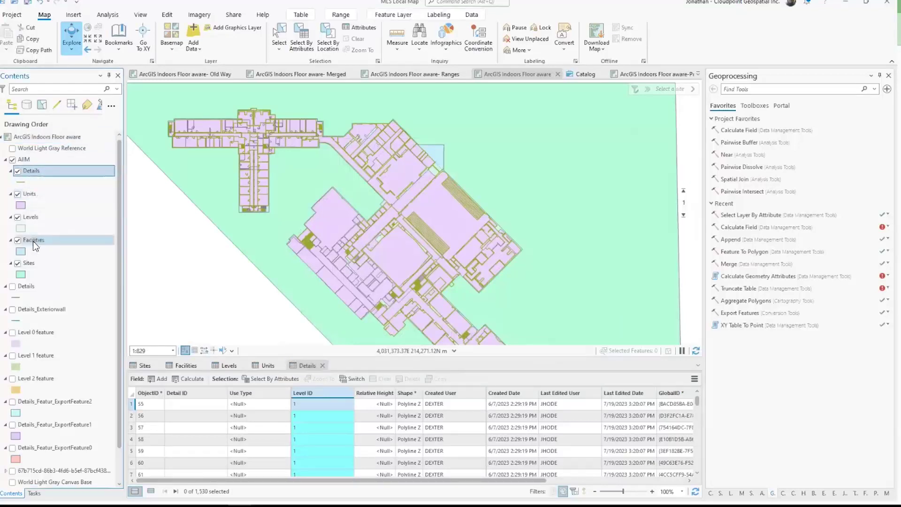
shift+click(35, 264)
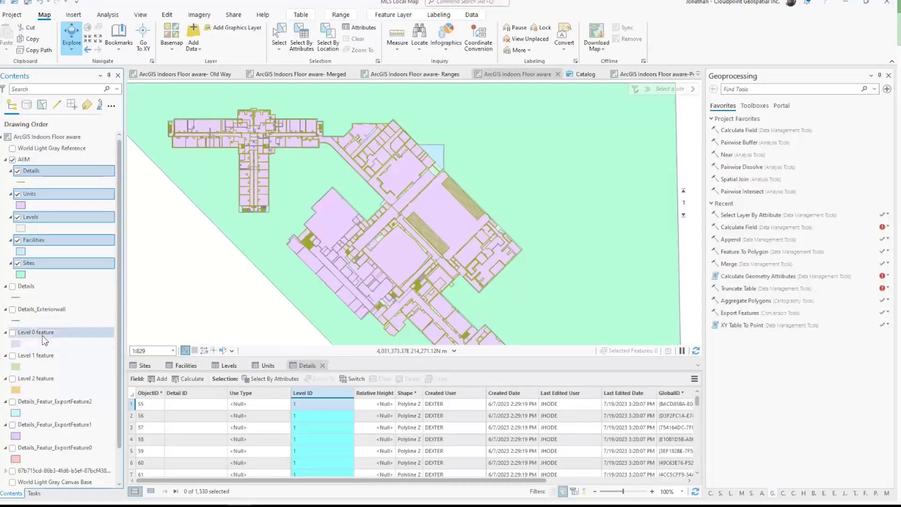
- Set Level ID as the floor field in the Level 0 feature layer's properties
right_click(43, 334)
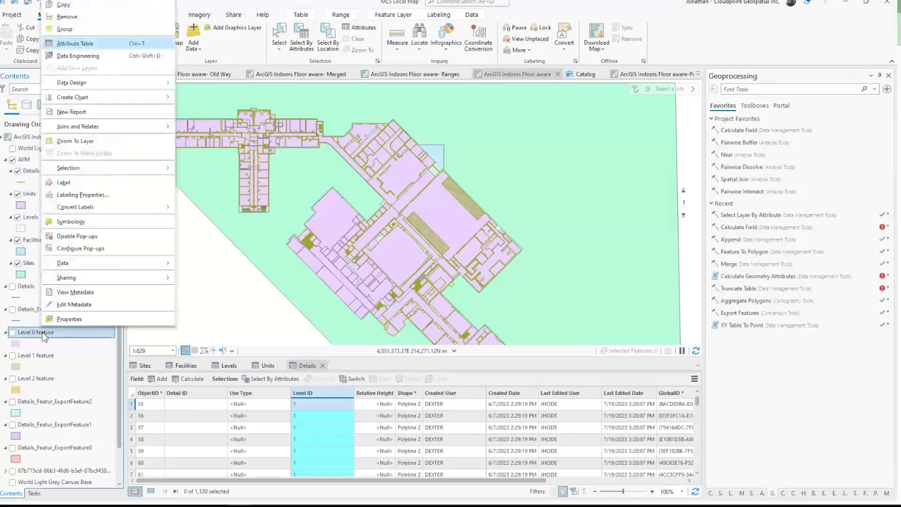
click(72, 320)
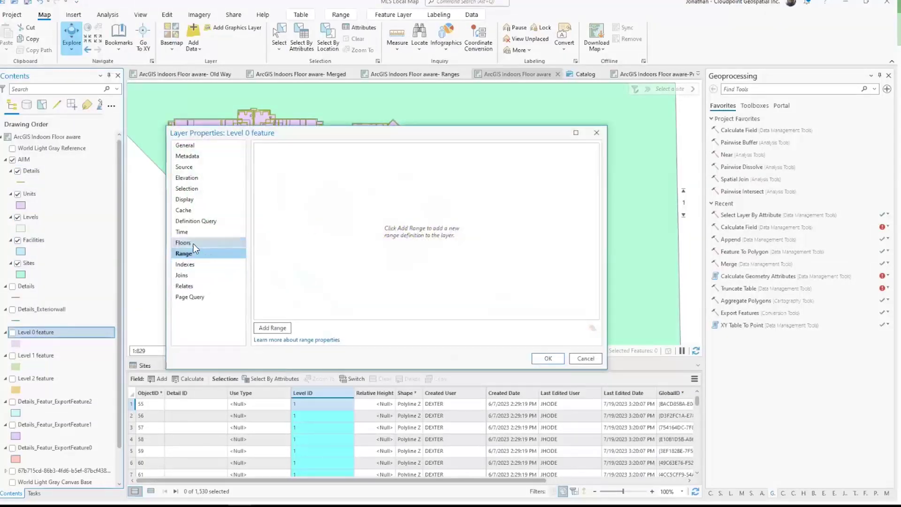
click(189, 243)
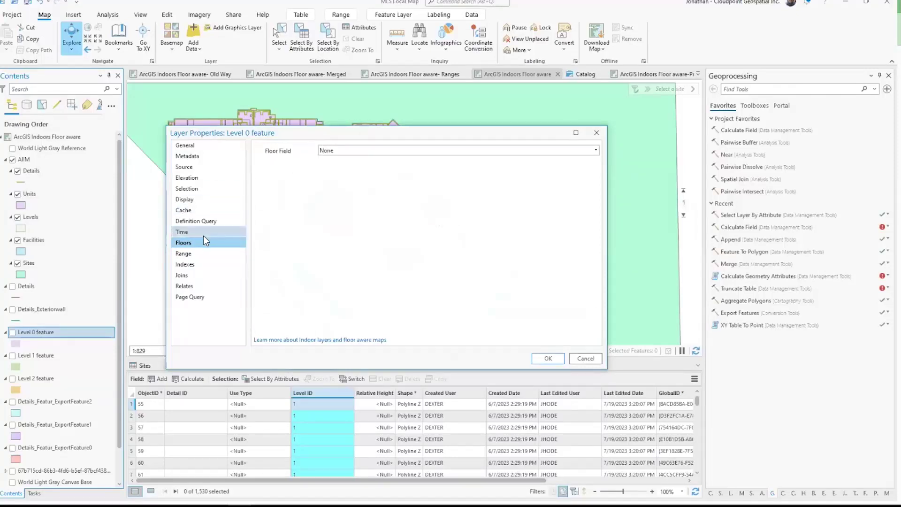
click(593, 151)
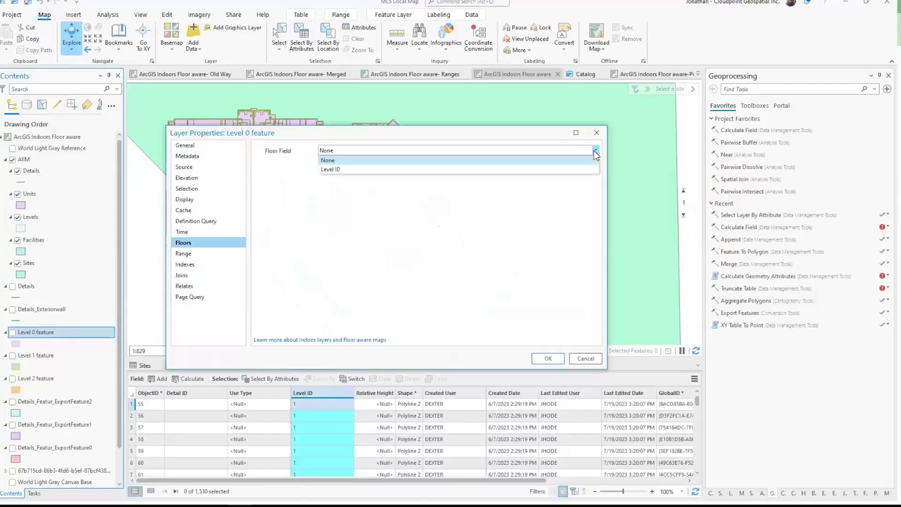
click(449, 172)
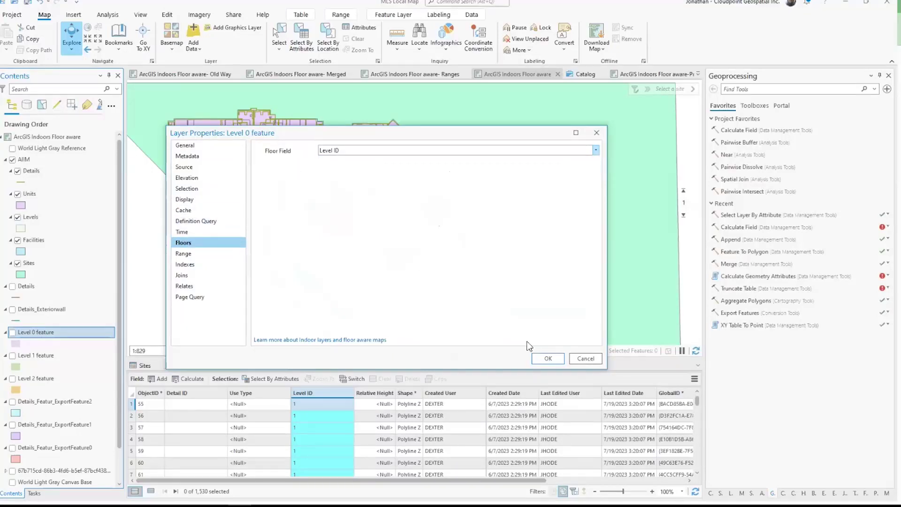
click(541, 360)
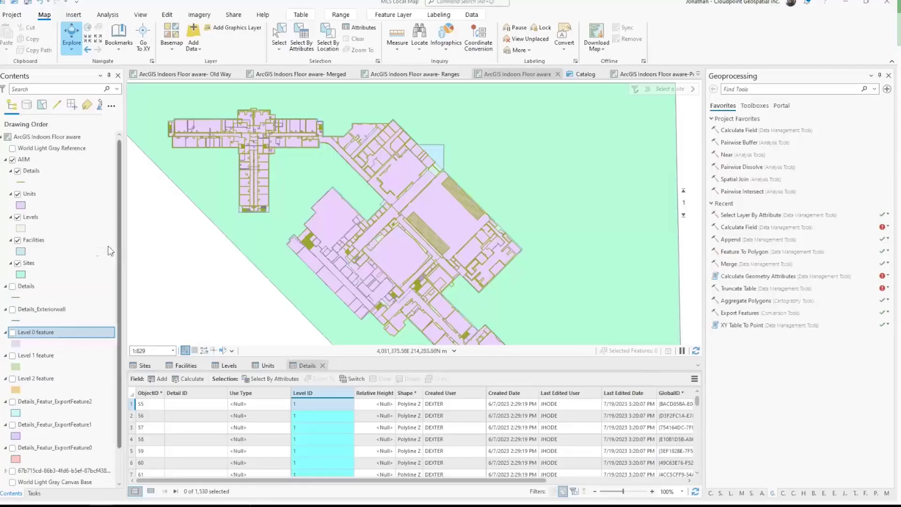
click(40, 159)
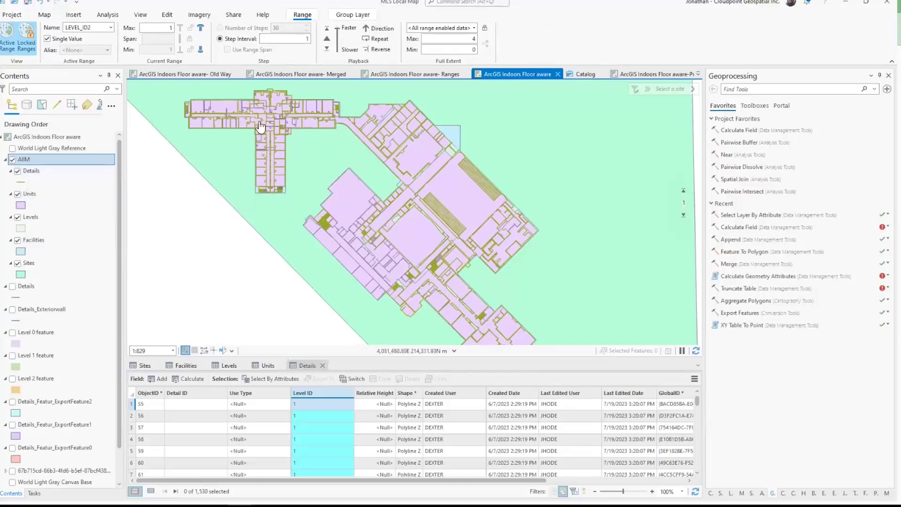
click(29, 265)
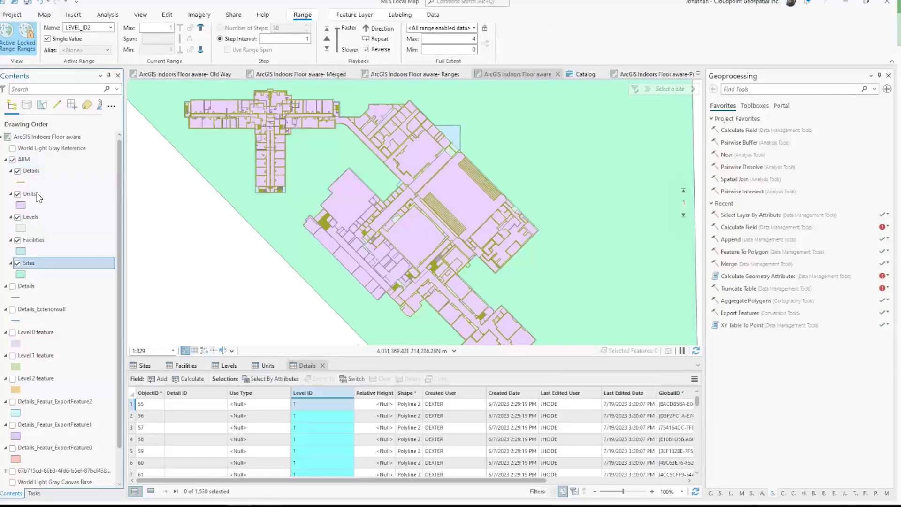
click(32, 171)
shift+click(41, 263)
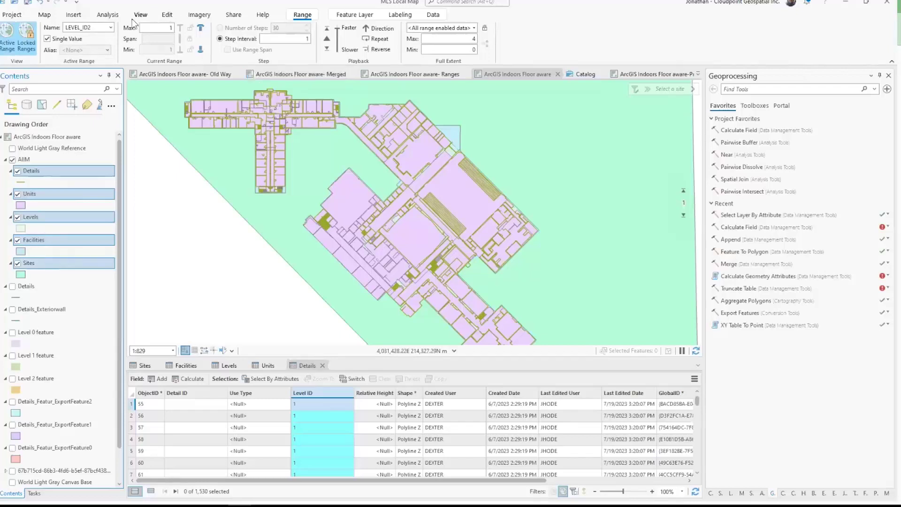
- Open Share As Web Map for the 'ArcGIS Indoors Floor aware' map
click(229, 16)
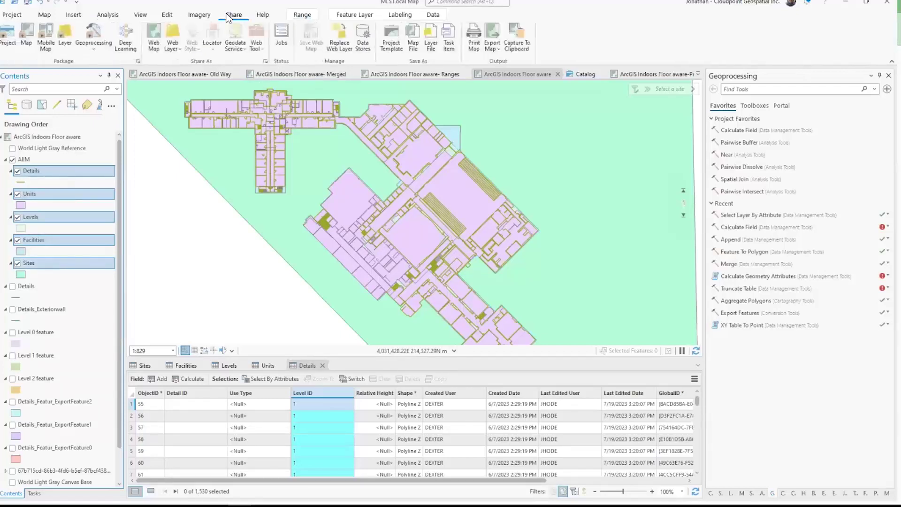
click(155, 48)
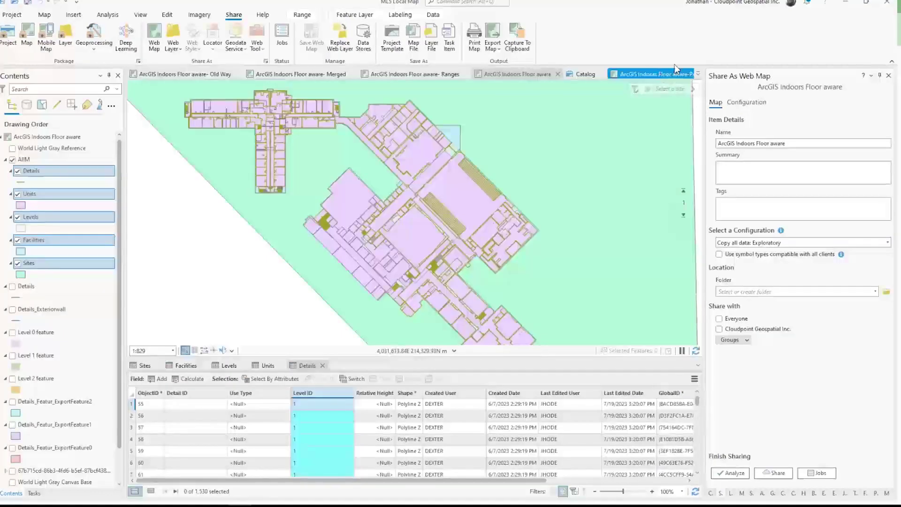
- Minimize ArcGIS Pro and go to the Campus Viewer page in the Campus Editor portal
click(845, 3)
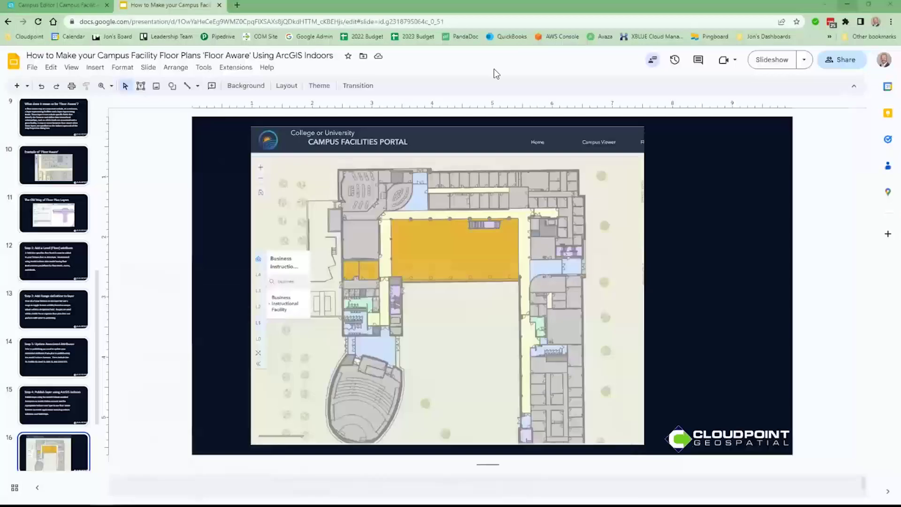
click(71, 7)
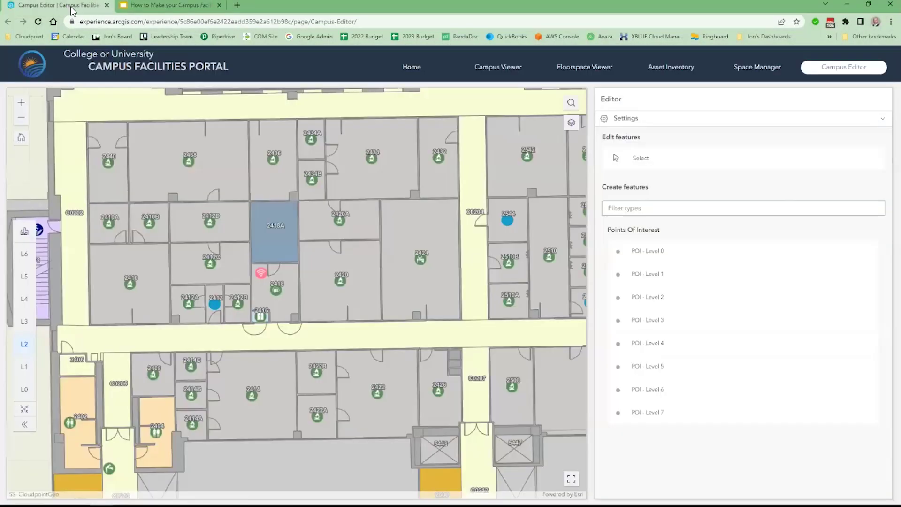
click(482, 73)
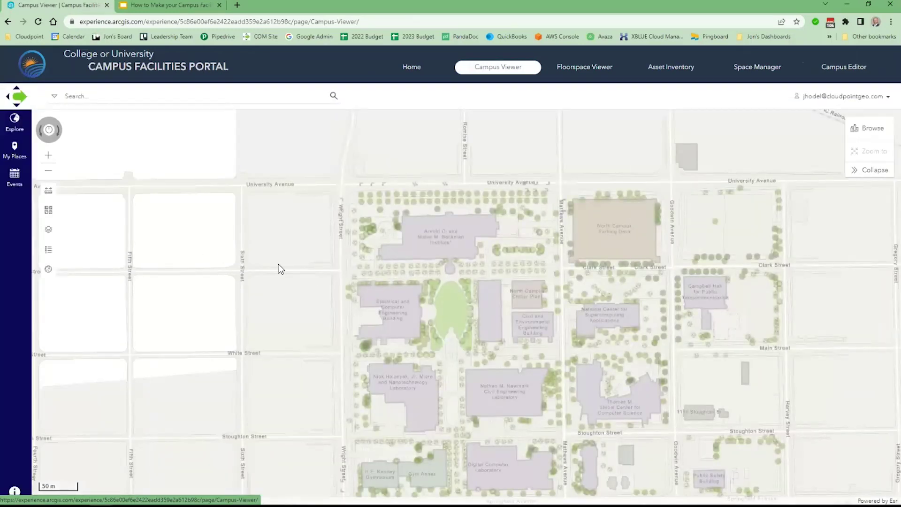
- Browse Explore > Network Devices > Wireless Access Point and select WAP-1
click(14, 129)
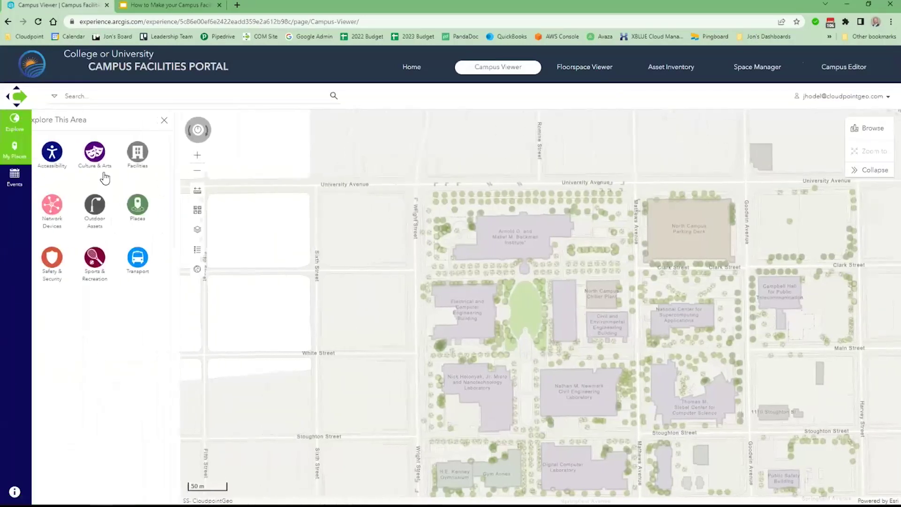
click(56, 213)
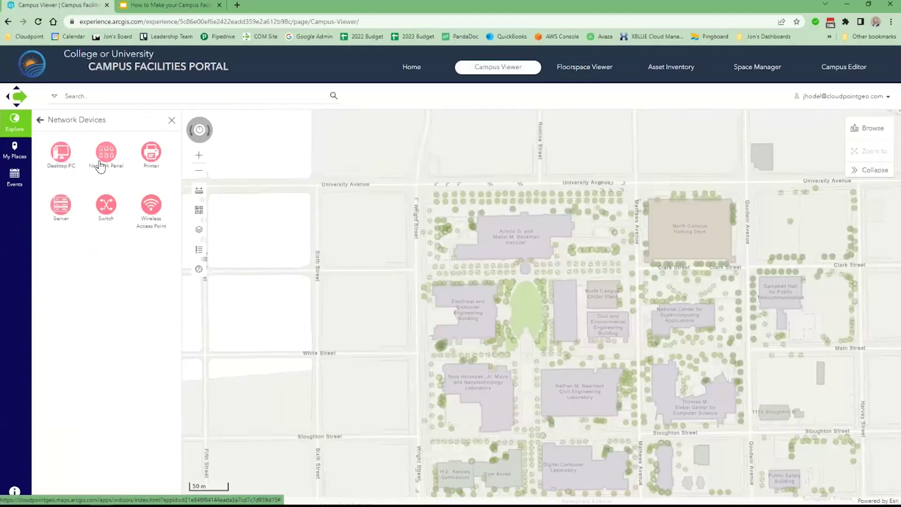
click(150, 208)
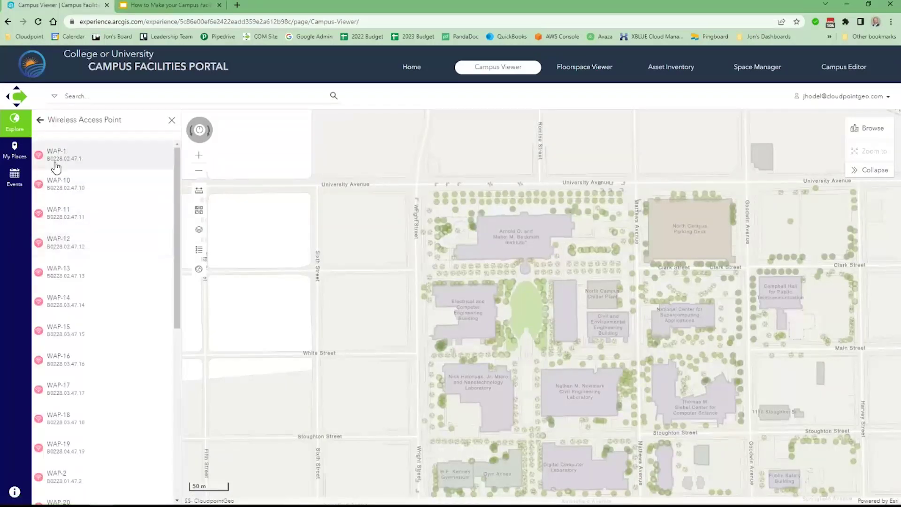
click(56, 157)
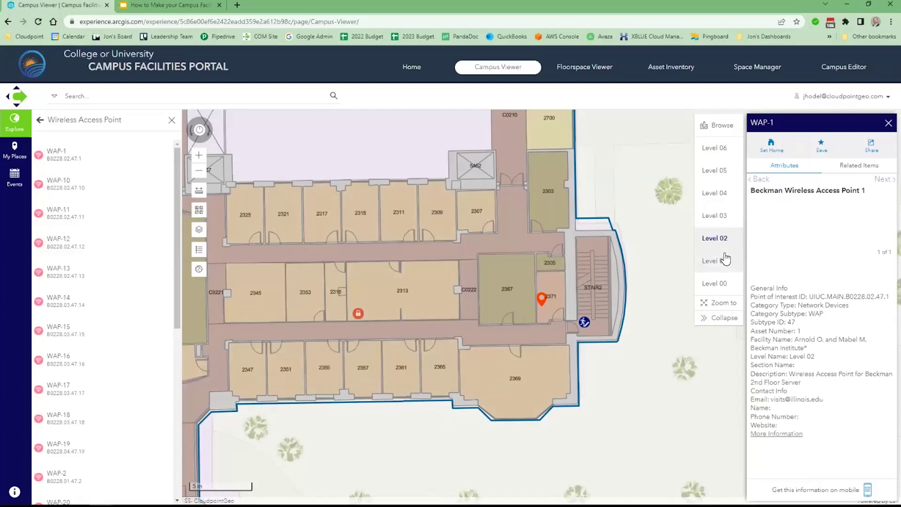
- Check Level 03, return to Level 02, and pan the floor plan left
click(715, 222)
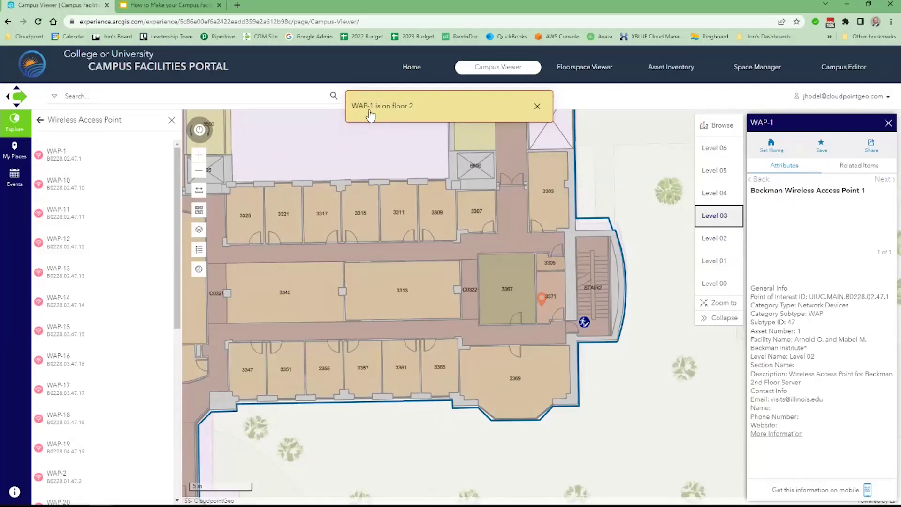
click(711, 237)
drag(532, 301, 413, 299)
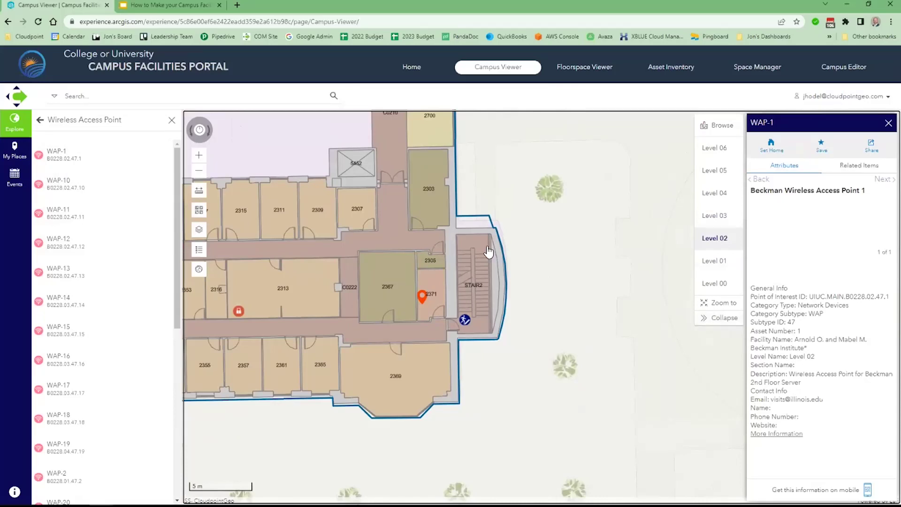
- Select room 2371 and view its related items, including Network Panel-1, Server-1, Switch-1 and WAP-1
click(433, 291)
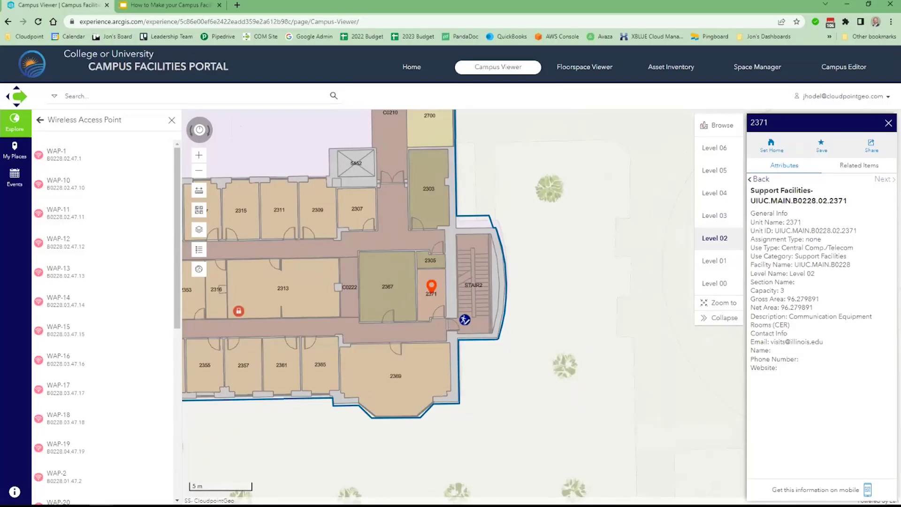
click(859, 165)
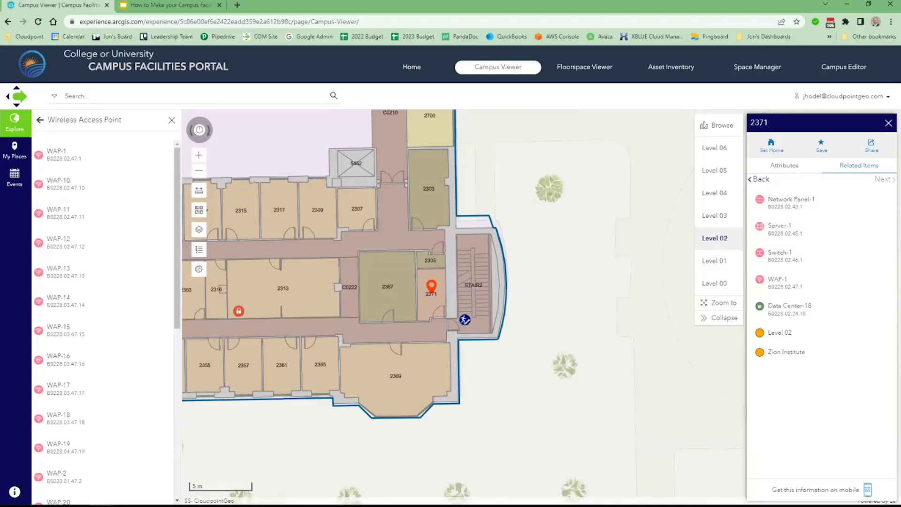
- Return to Google Slides and start the slideshow at slide 16, the Campus Facilities Portal floor plan
click(181, 9)
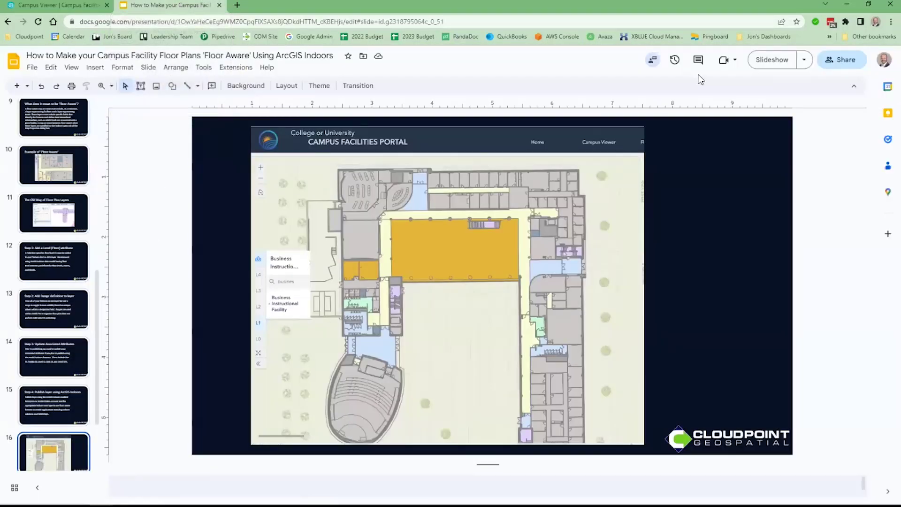
click(772, 59)
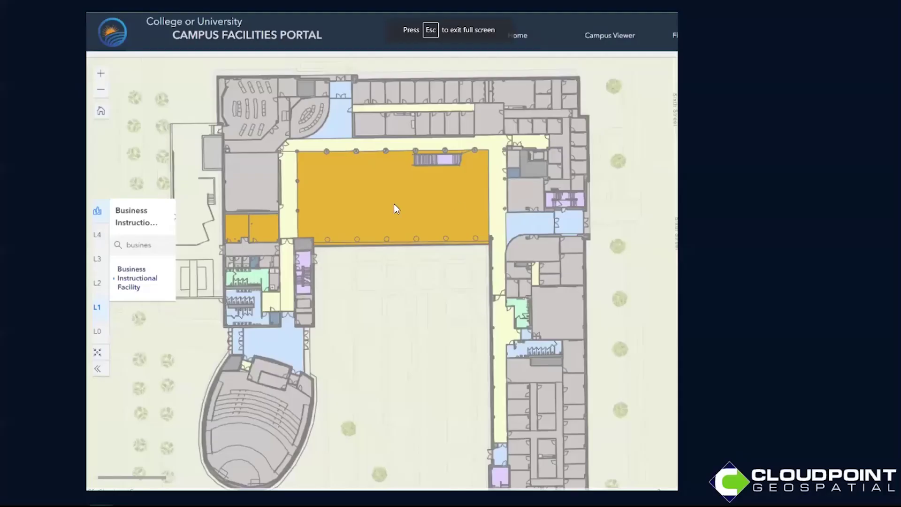